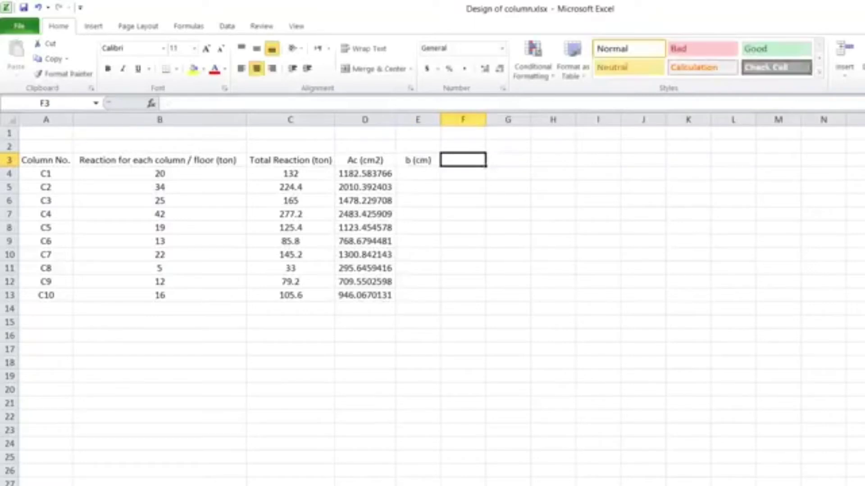
Enter the header "t (cm)" in F3 and fill the b (cm) column with 25 from E4 to E13
{"action": "type", "text": "t"}
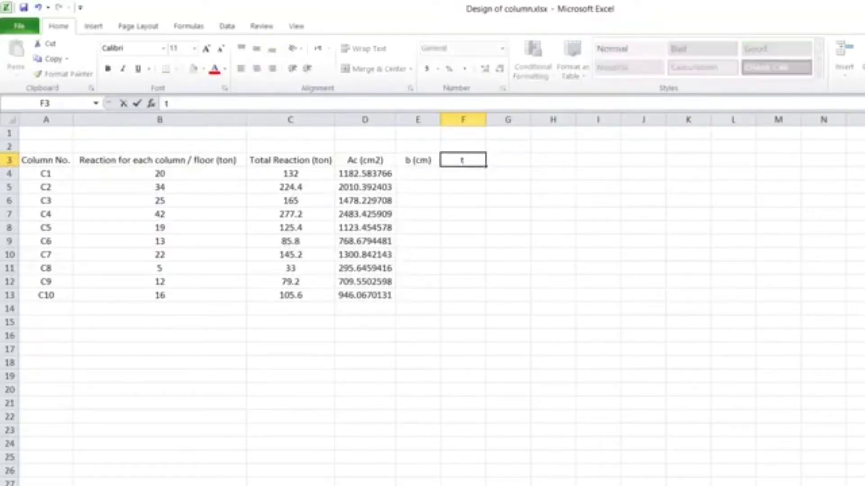
{"action": "type", "text": " (cm)"}
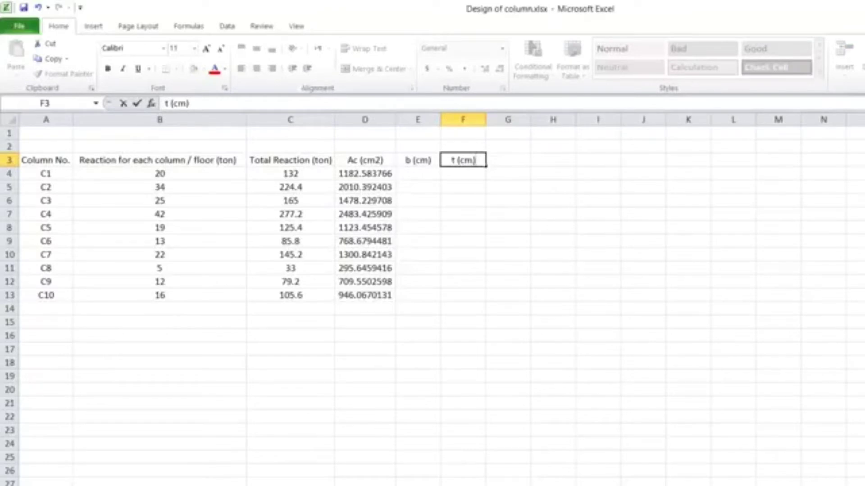
{"action": "left_click", "coordinate": [418, 173]}
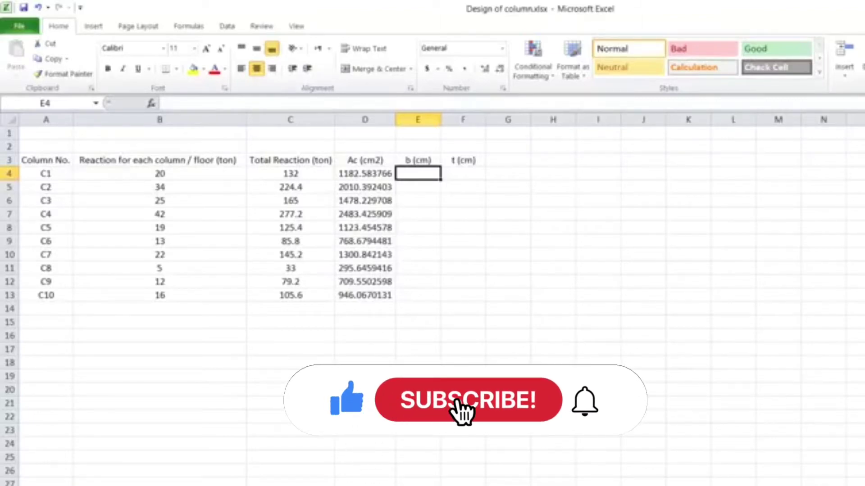
{"action": "type", "text": "25"}
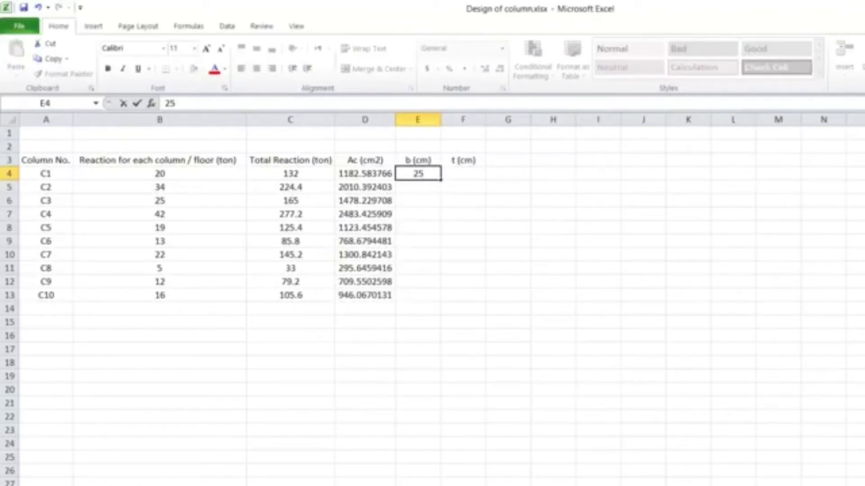
{"action": "left_click_drag", "start_coordinate": [441, 180], "coordinate": [448, 306]}
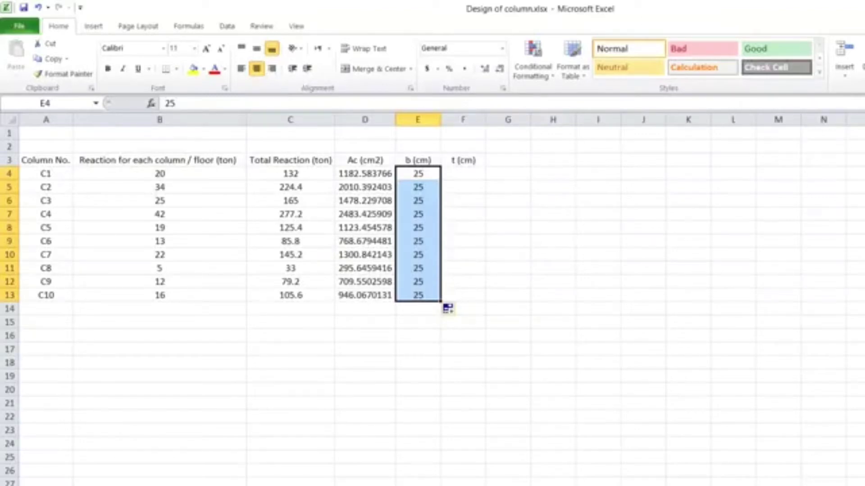
Calculate the t (cm) value for column C1 in F4 with the formula =D4/E4
{"action": "left_click", "coordinate": [463, 173]}
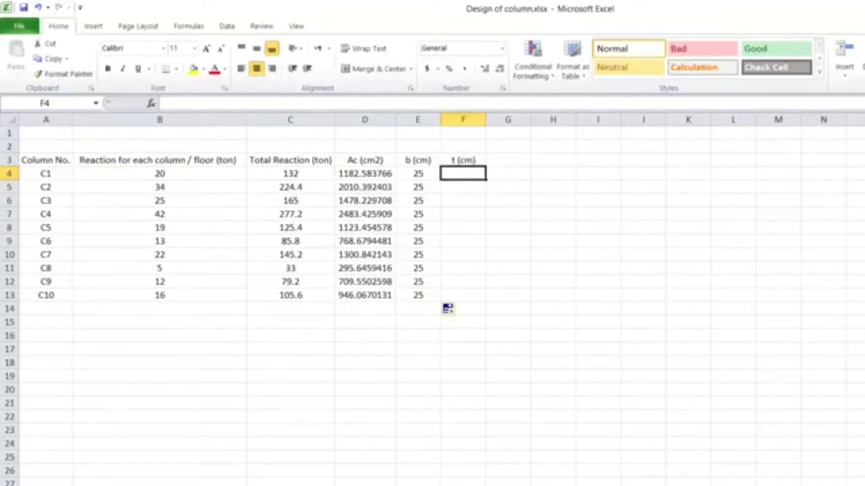
{"action": "type", "text": "="}
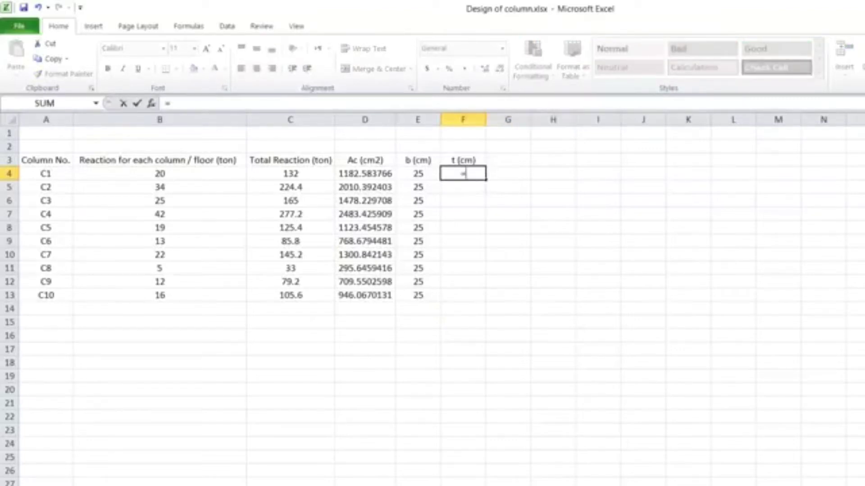
{"action": "type", "text": "D4/"}
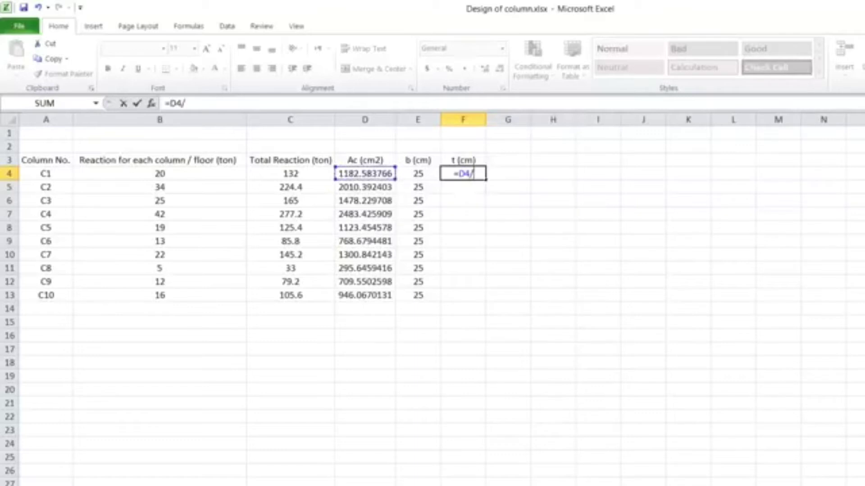
{"action": "left_click", "coordinate": [417, 174]}
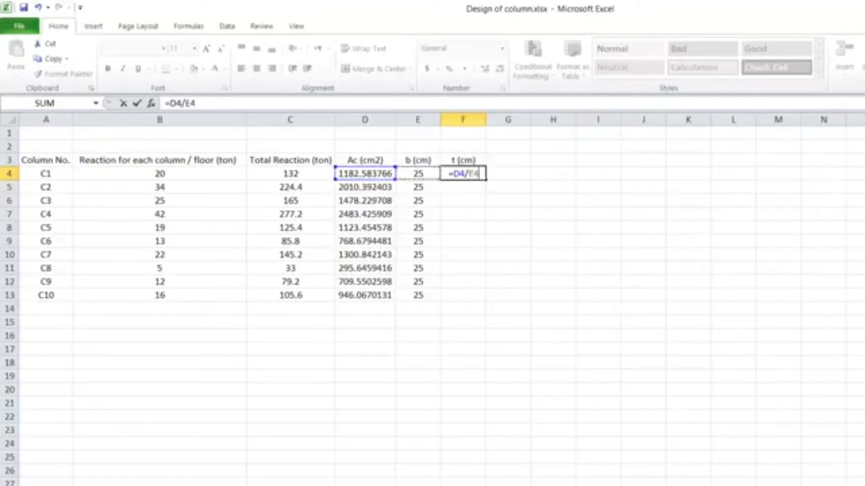
{"action": "key", "text": "Return"}
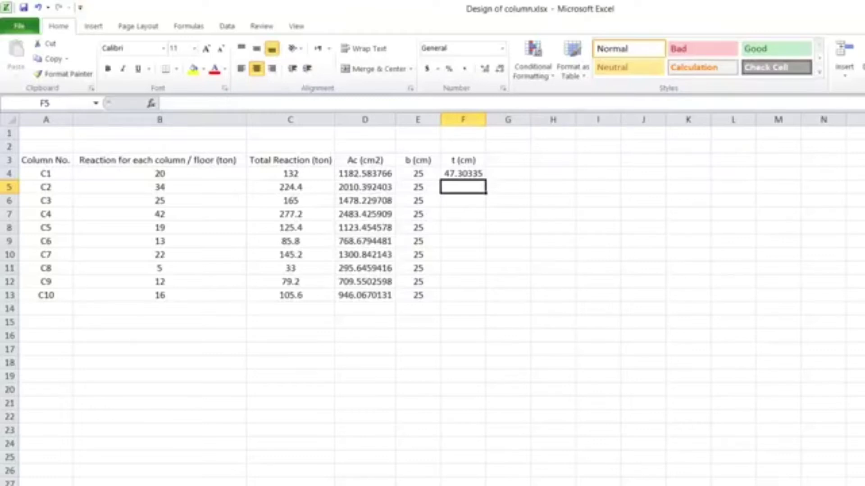
Try to fill the t (cm) formula down from F4 to F13, and undo the fill
{"action": "left_click", "coordinate": [463, 173]}
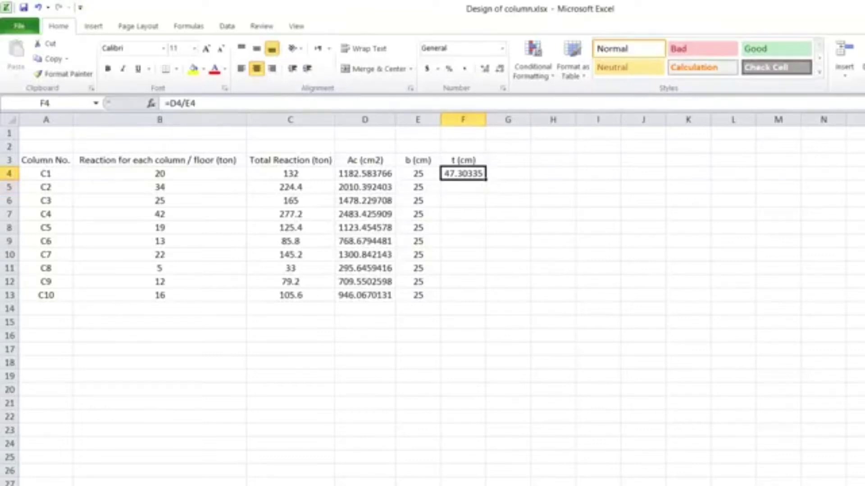
{"action": "left_click", "coordinate": [462, 187]}
{"action": "left_click", "coordinate": [463, 173]}
{"action": "double_click", "coordinate": [486, 180]}
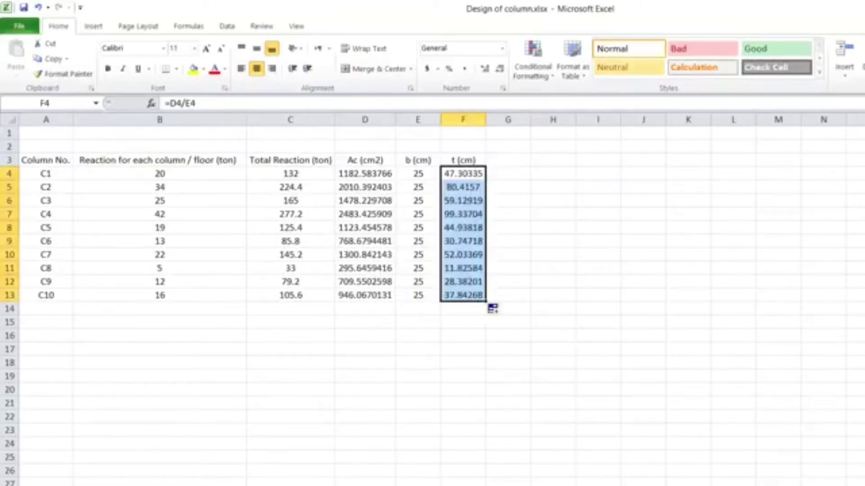
{"action": "key", "text": "ctrl+z"}
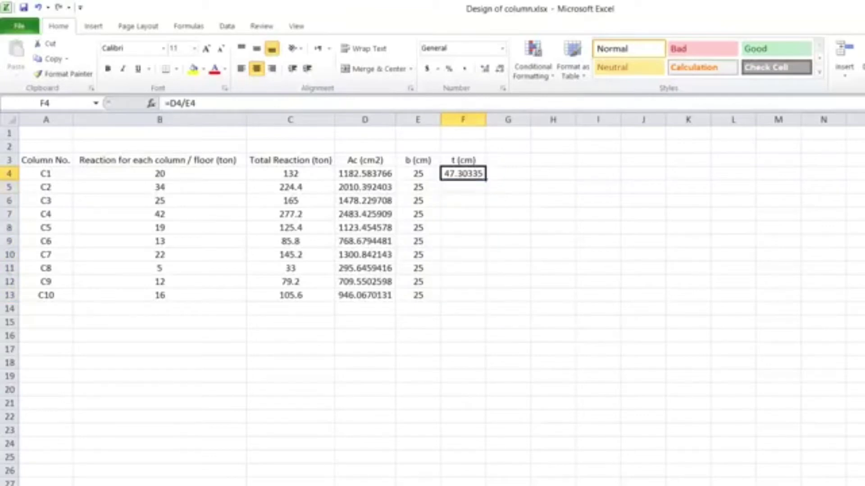
{"action": "left_click", "coordinate": [462, 187]}
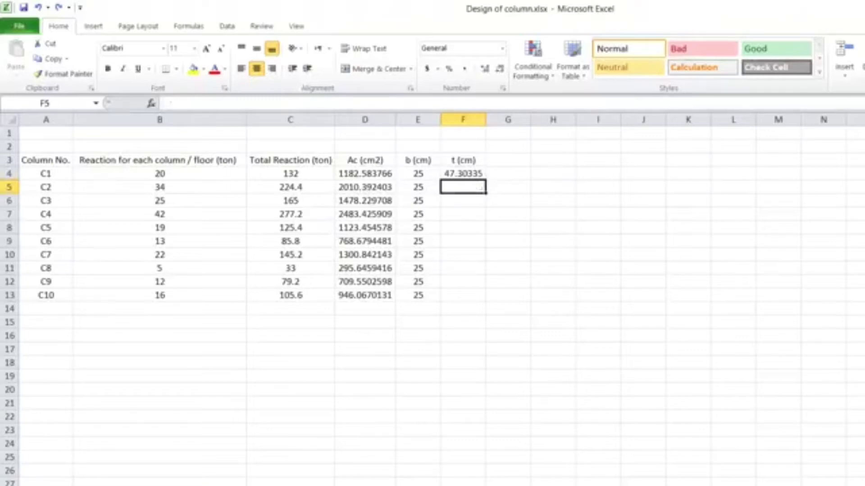
{"action": "left_click", "coordinate": [462, 173]}
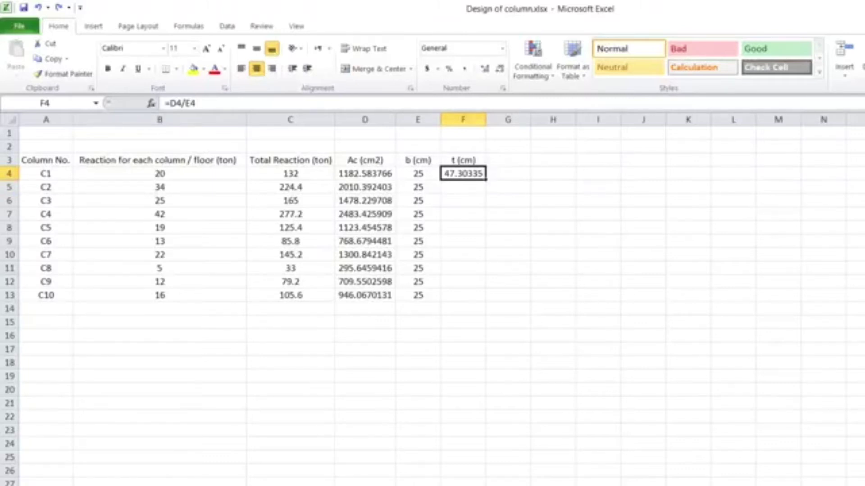
{"action": "left_click", "coordinate": [290, 173]}
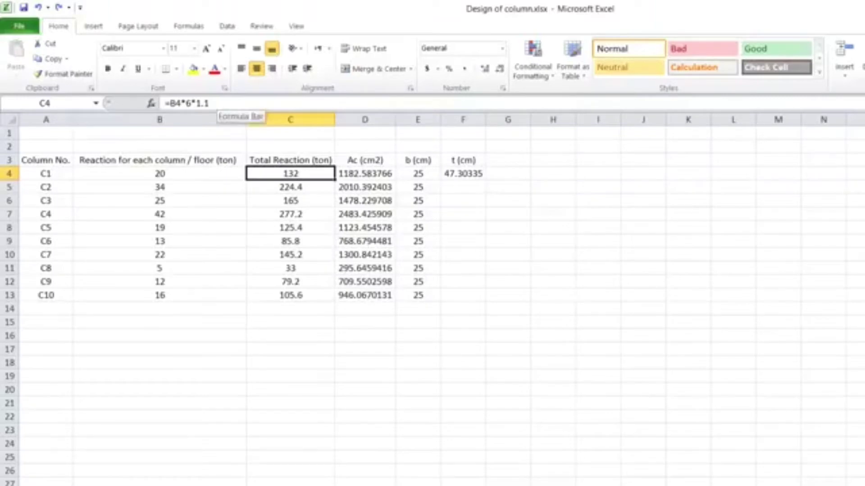
Edit the formula in F4 to start with the MAX function and 25 as its first argument, ahead of D4/E4
{"action": "left_click", "coordinate": [462, 173]}
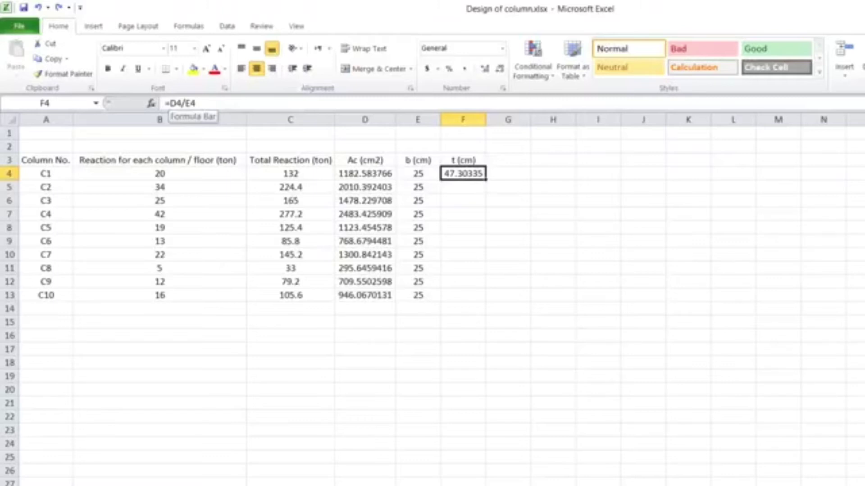
{"action": "left_click", "coordinate": [171, 104]}
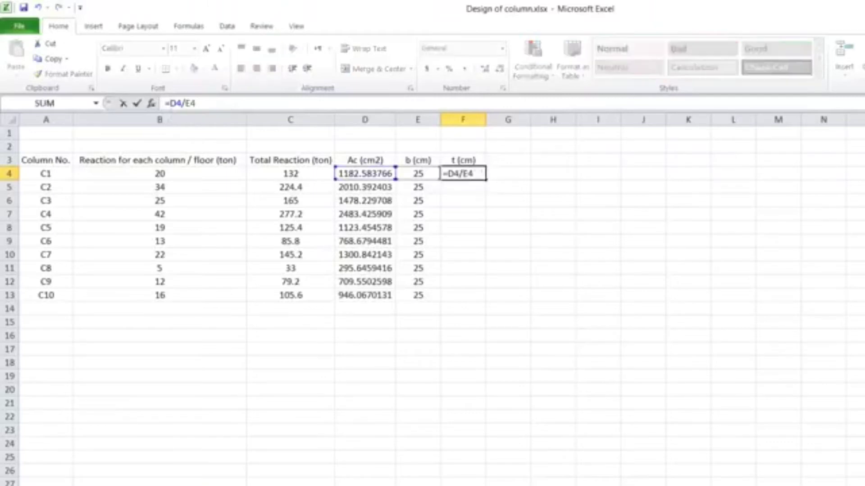
{"action": "type", "text": "max"}
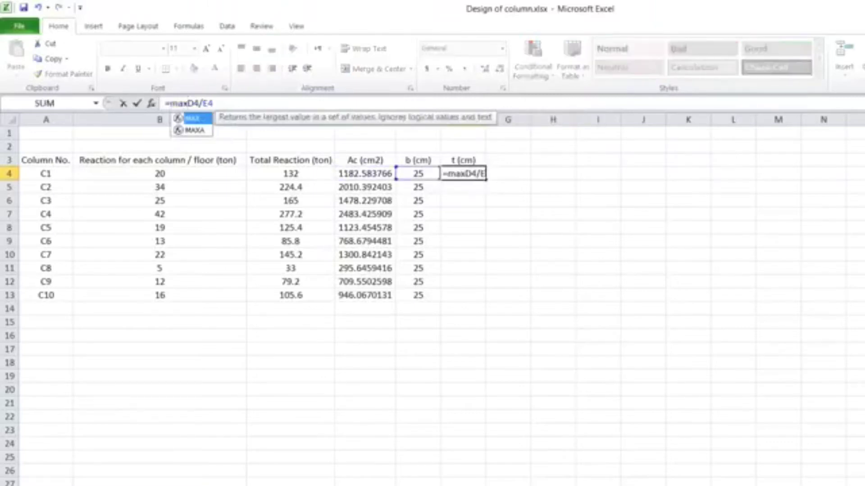
{"action": "type", "text": "("}
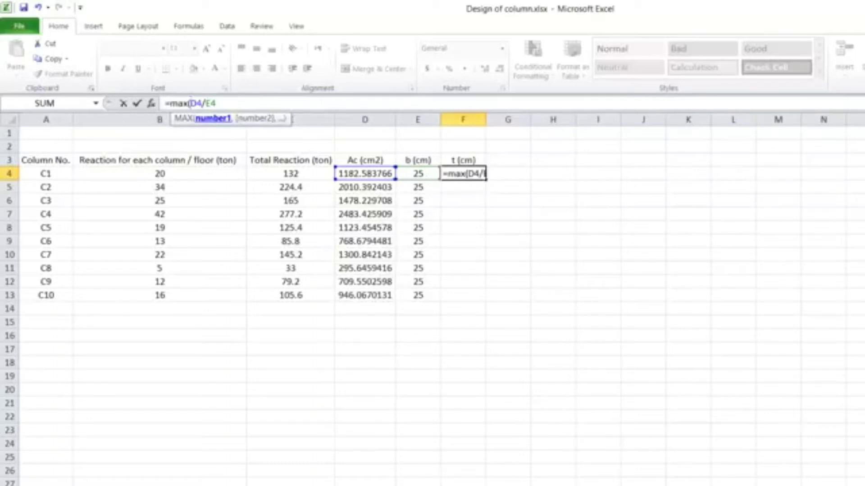
{"action": "type", "text": "25"}
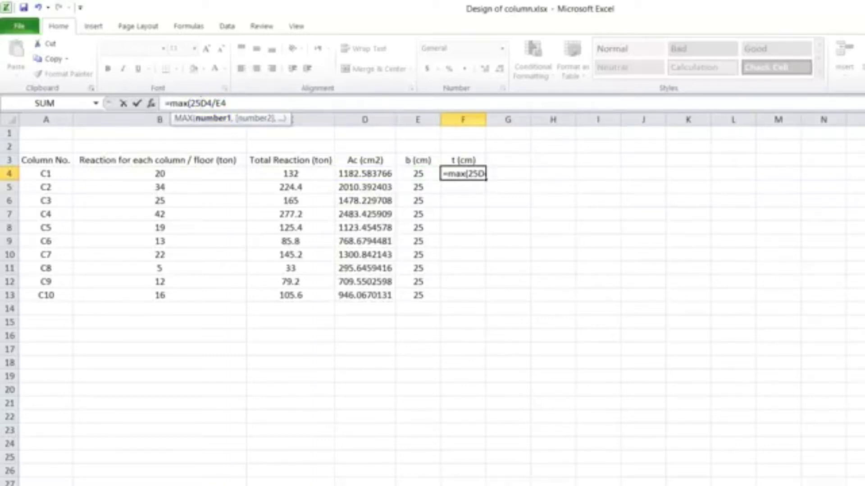
{"action": "type", "text": ","}
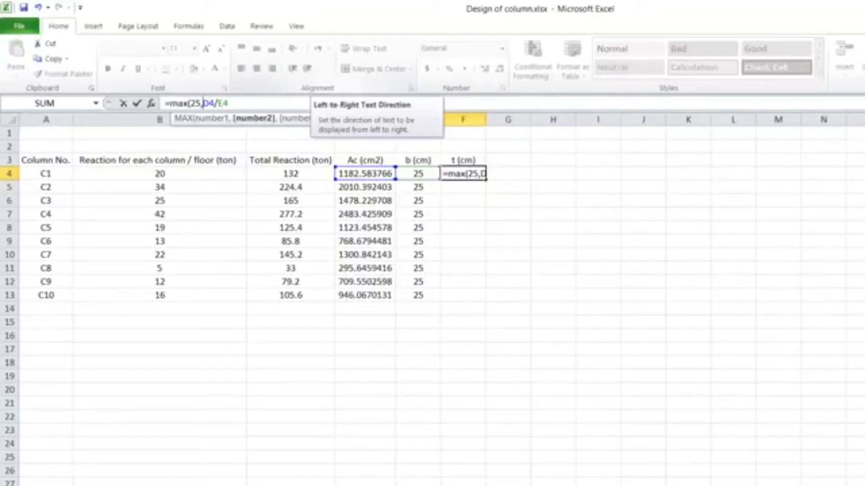
Complete the formula in F4 as =MAX(25,CEILING(D4/E4,5)) and fill it down to F13
{"action": "type", "text": "cei"}
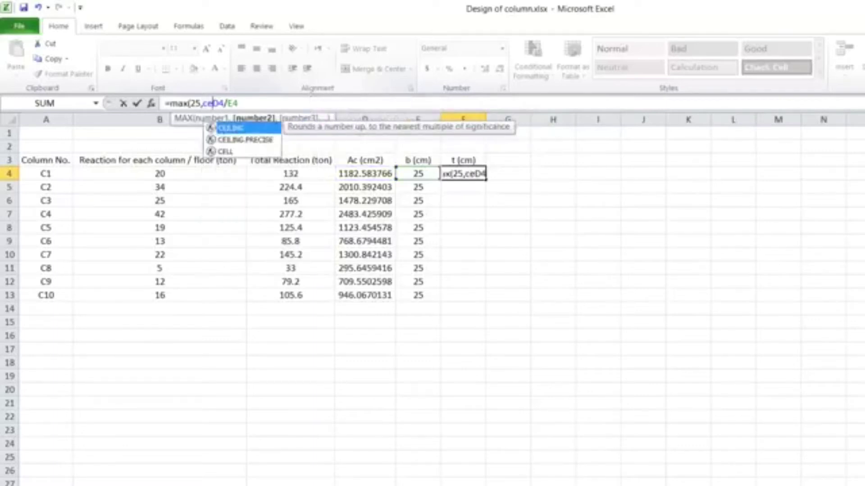
{"action": "type", "text": "l"}
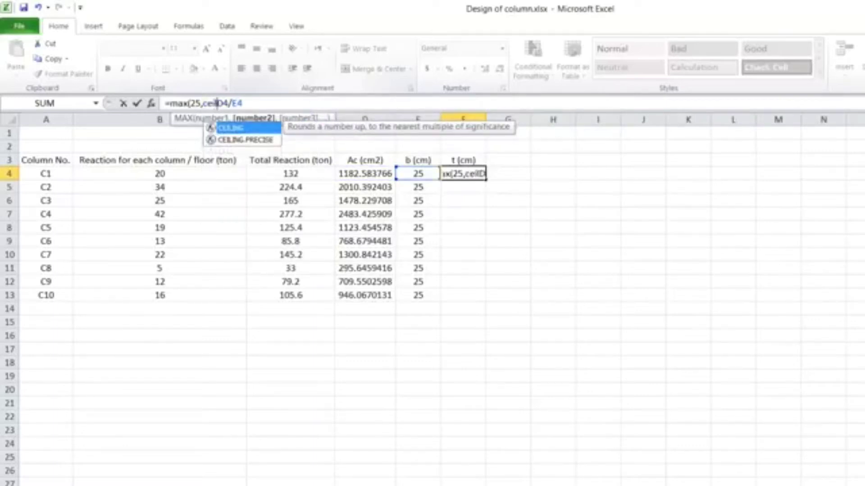
{"action": "type", "text": "ing"}
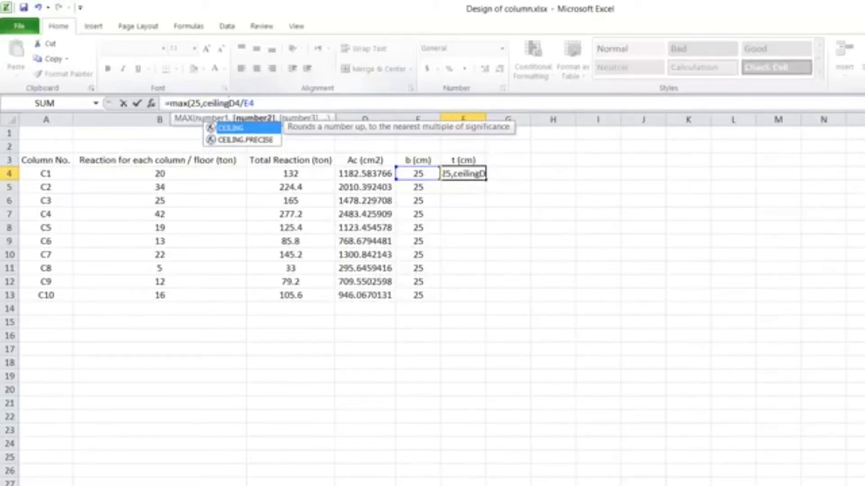
{"action": "type", "text": "("}
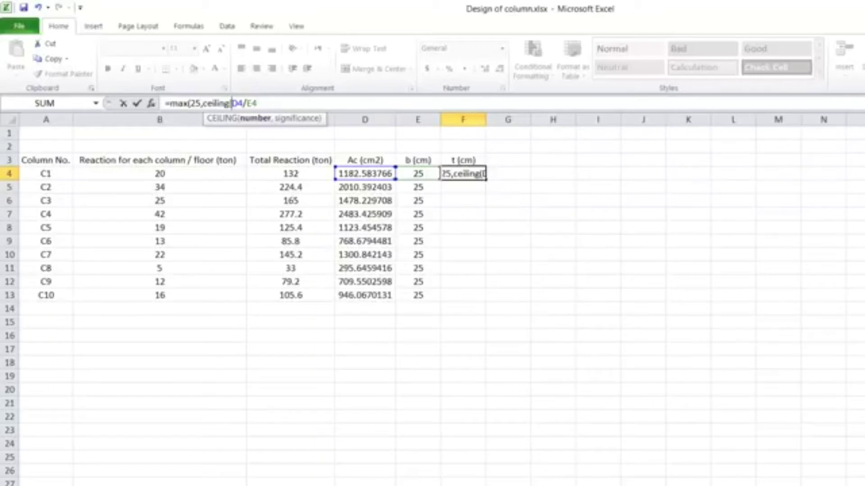
{"action": "left_click", "coordinate": [256, 103]}
{"action": "type", "text": ","}
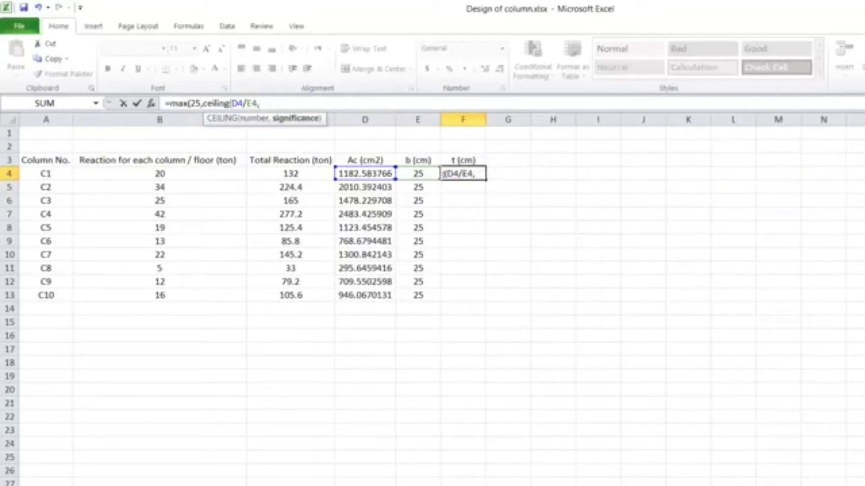
{"action": "type", "text": "5)"}
{"action": "key", "text": "Return"}
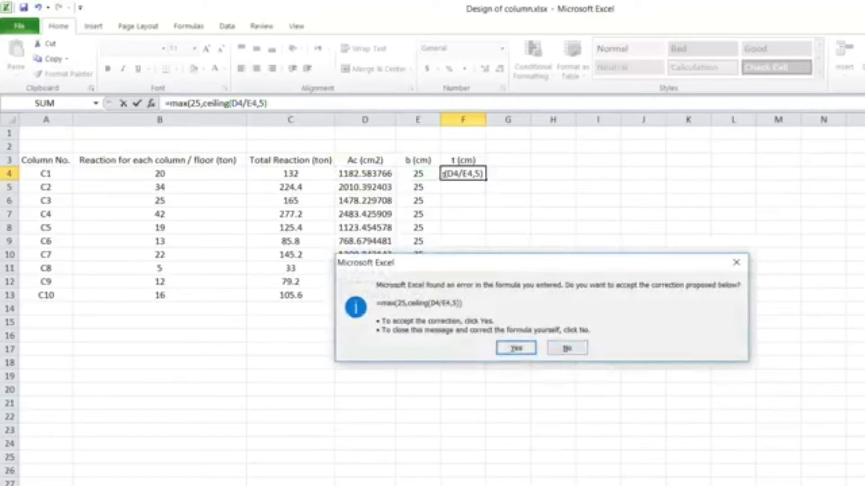
{"action": "left_click", "coordinate": [516, 348]}
{"action": "left_click", "coordinate": [463, 173]}
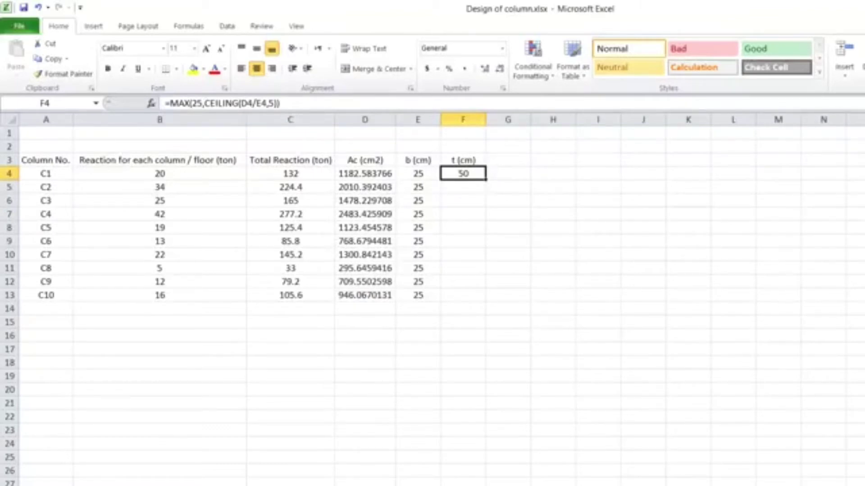
{"action": "double_click", "coordinate": [485, 180]}
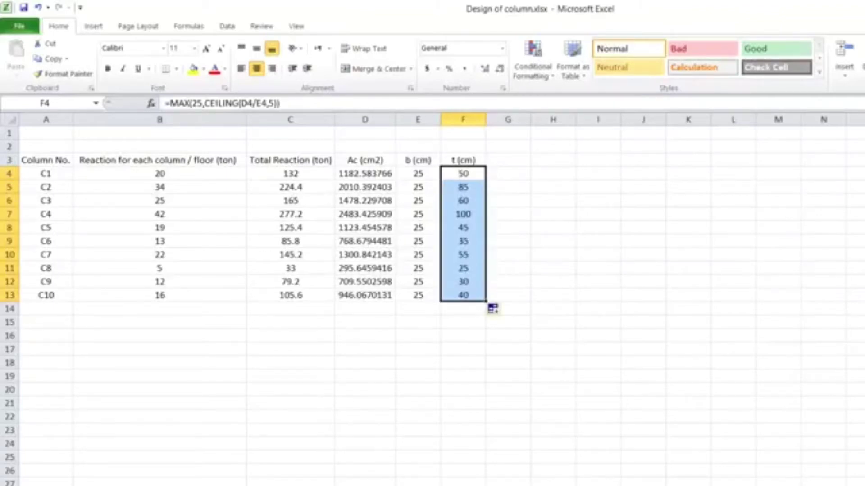
{"action": "key", "text": "F12"}
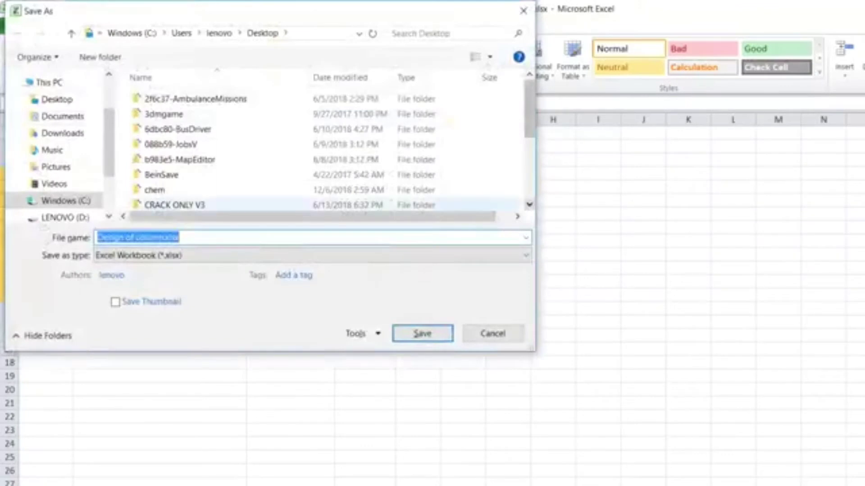
{"action": "key", "text": "Escape"}
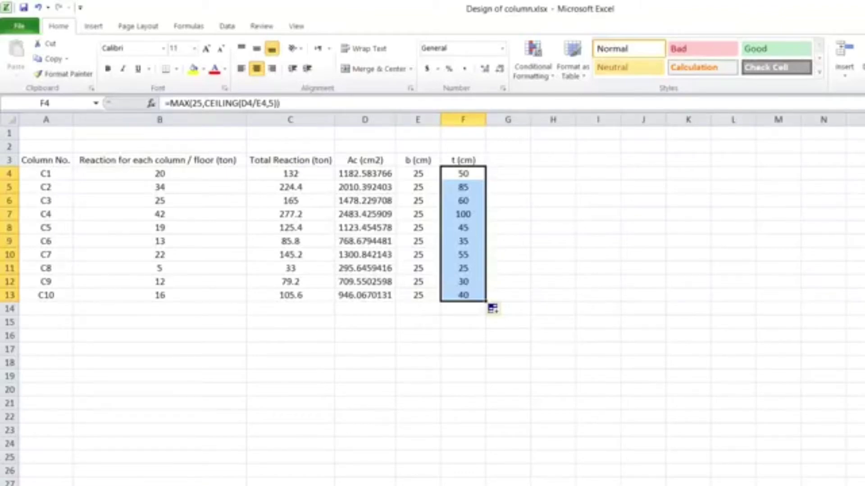
{"action": "key", "text": "F12"}
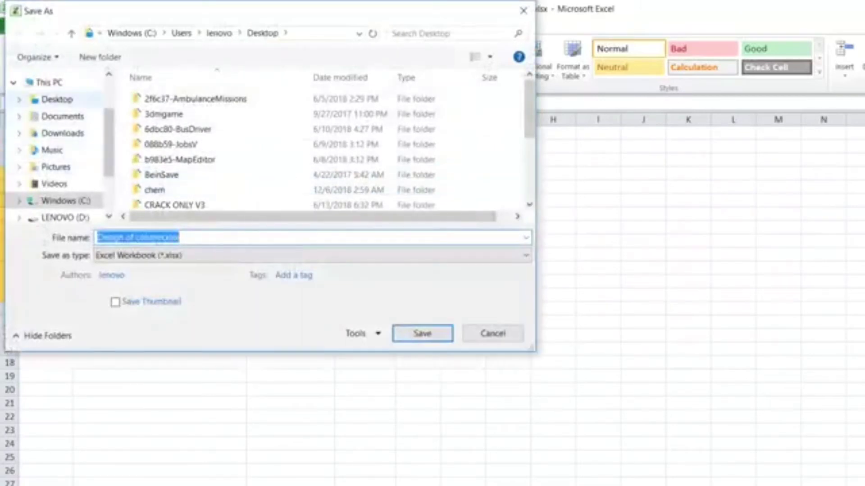
{"action": "left_click", "coordinate": [57, 99]}
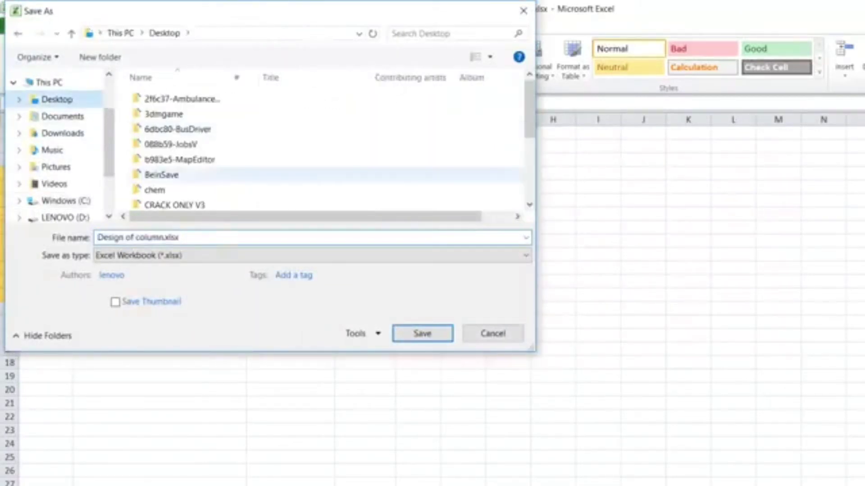
{"action": "scroll", "coordinate": [315, 162], "scroll_direction": "up", "scroll_amount": 2}
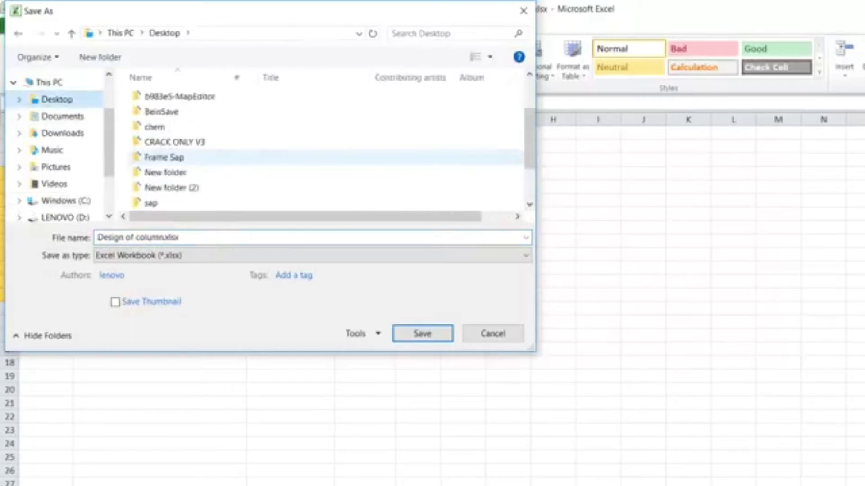
{"action": "scroll", "coordinate": [316, 162], "scroll_direction": "down", "scroll_amount": 2}
{"action": "scroll", "coordinate": [315, 162], "scroll_direction": "up", "scroll_amount": 3}
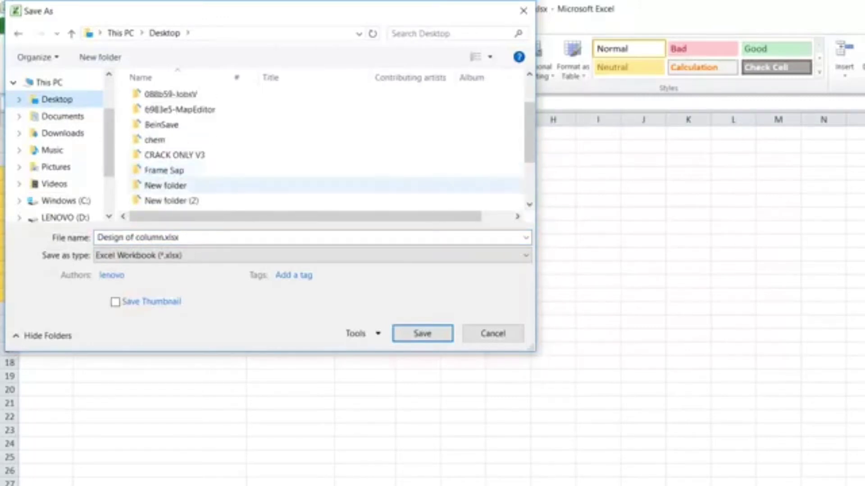
{"action": "scroll", "coordinate": [316, 178], "scroll_direction": "up", "scroll_amount": 1}
{"action": "scroll", "coordinate": [316, 177], "scroll_direction": "down", "scroll_amount": 1}
{"action": "scroll", "coordinate": [315, 178], "scroll_direction": "up", "scroll_amount": 1}
{"action": "scroll", "coordinate": [315, 173], "scroll_direction": "down", "scroll_amount": 3}
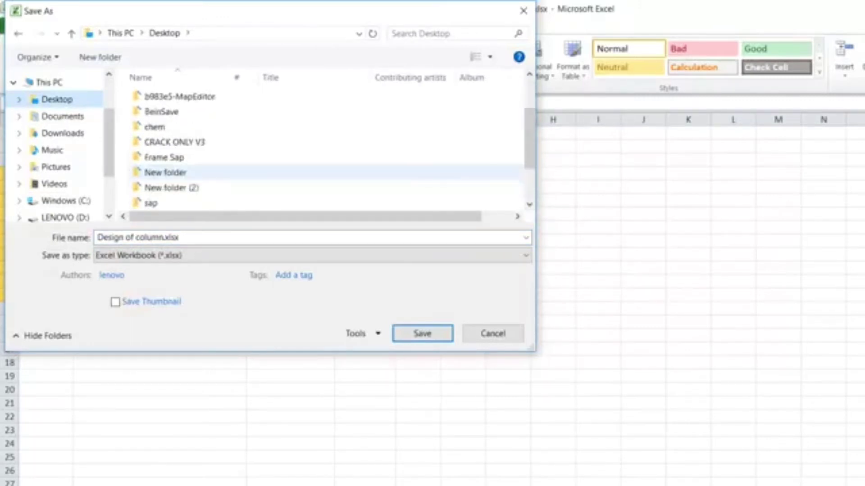
{"action": "scroll", "coordinate": [315, 173], "scroll_direction": "up", "scroll_amount": 2}
{"action": "scroll", "coordinate": [315, 178], "scroll_direction": "down", "scroll_amount": 2}
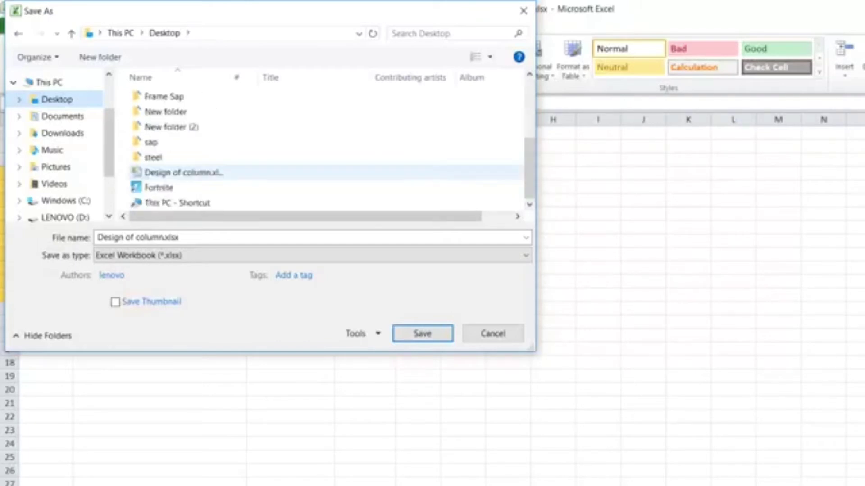
{"action": "scroll", "coordinate": [316, 177], "scroll_direction": "up", "scroll_amount": 3}
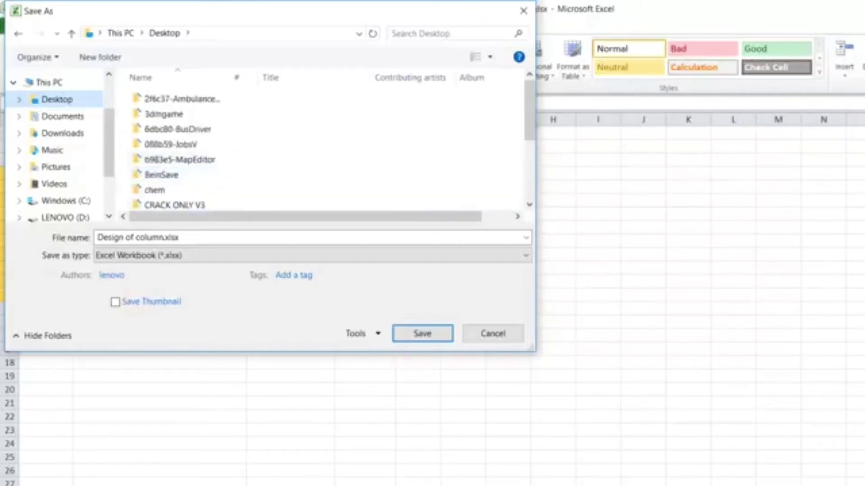
{"action": "left_click", "coordinate": [492, 333]}
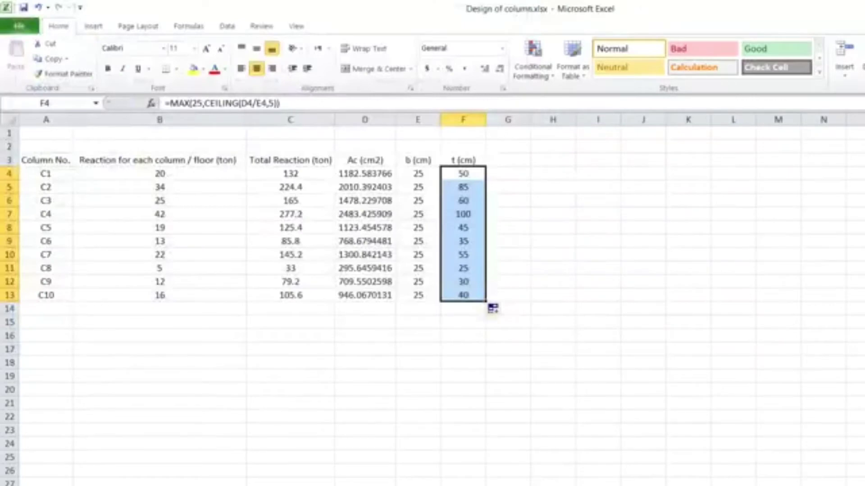
Save the workbook to the Desktop as Design of column.xlsx, replacing the existing file
{"action": "left_click", "coordinate": [463, 173]}
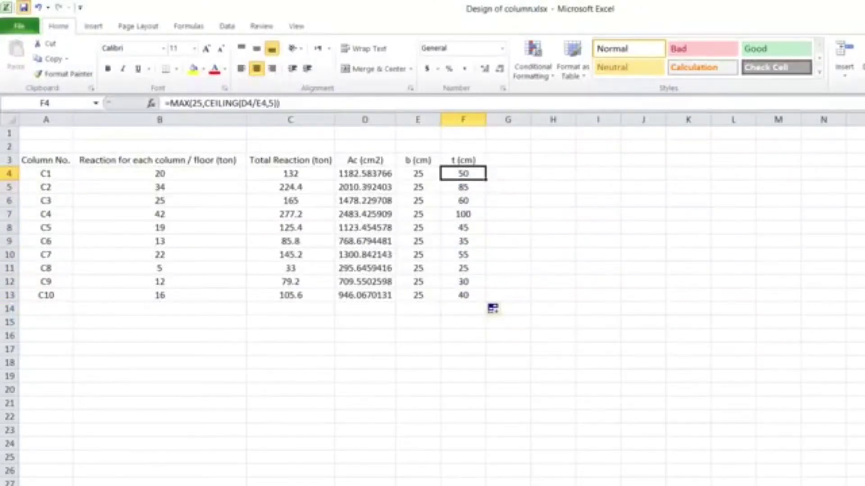
{"action": "left_click", "coordinate": [24, 8]}
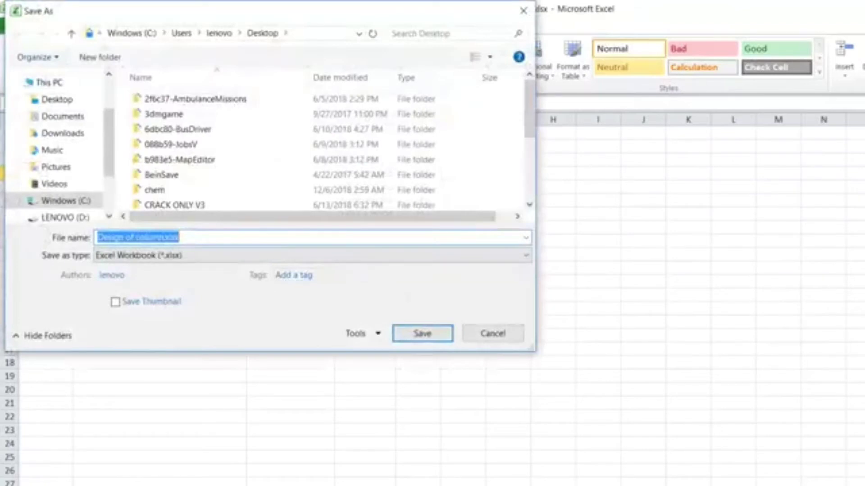
{"action": "key", "text": "Return"}
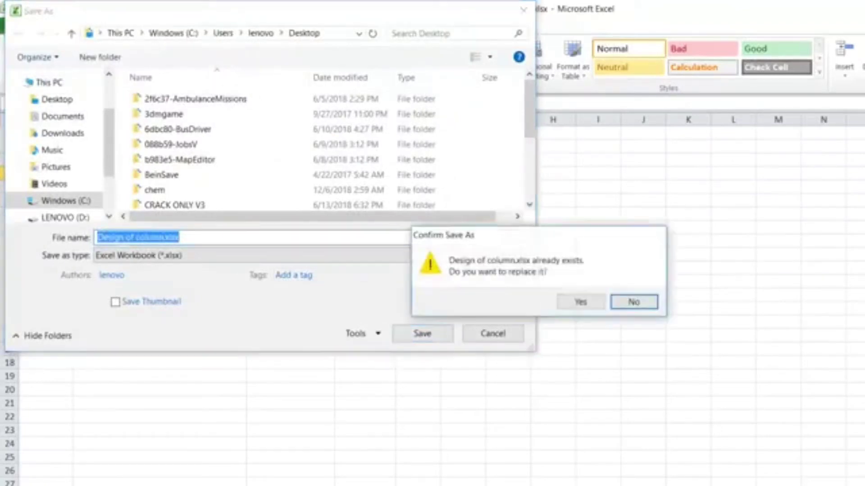
{"action": "left_click", "coordinate": [580, 302]}
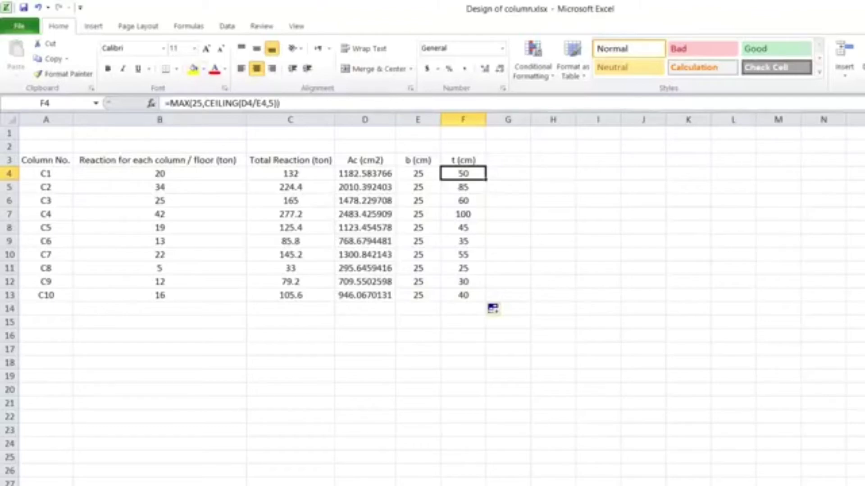
Enter the header As (cm2) in G3 and begin a formula for column C1 in G4
{"action": "left_click", "coordinate": [508, 160]}
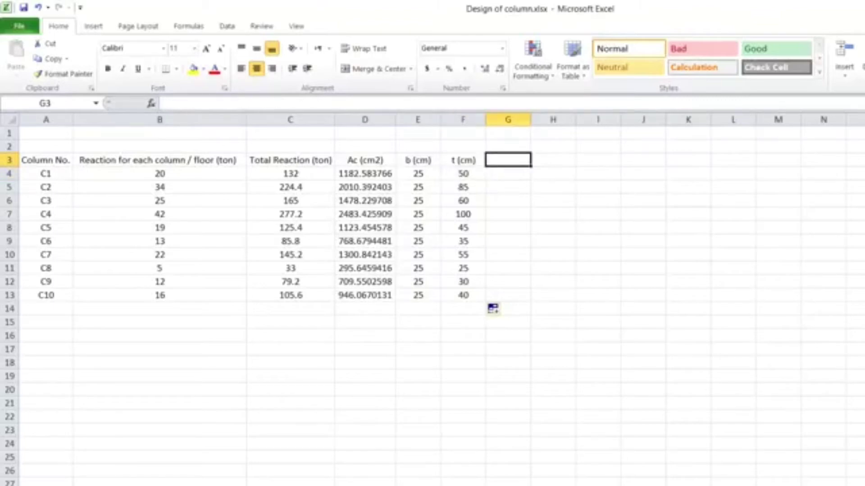
{"action": "type", "text": "As"}
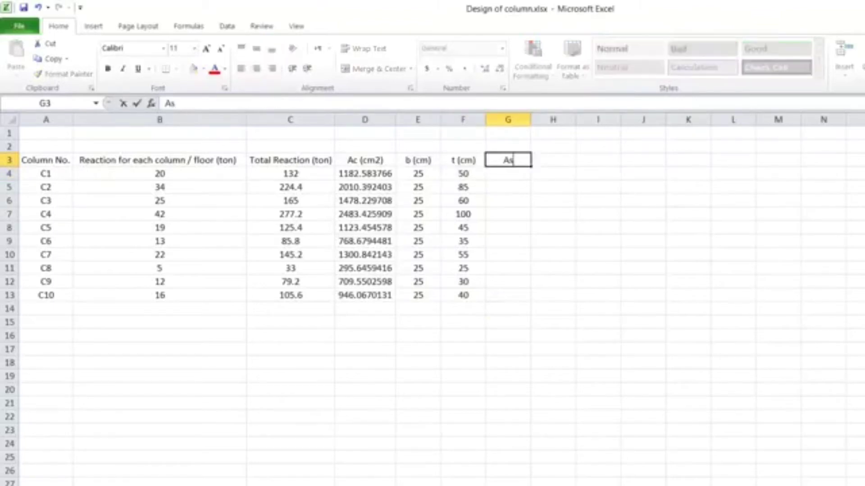
{"action": "type", "text": " (cm2"}
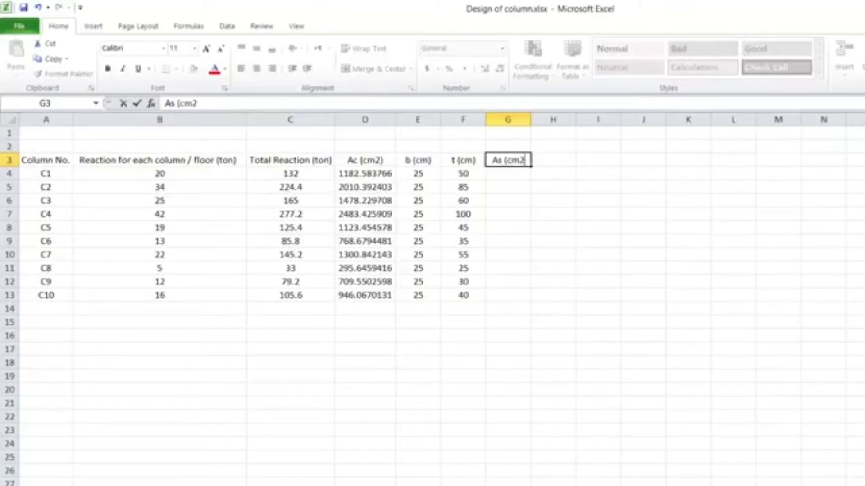
{"action": "type", "text": ")"}
{"action": "key", "text": "Return"}
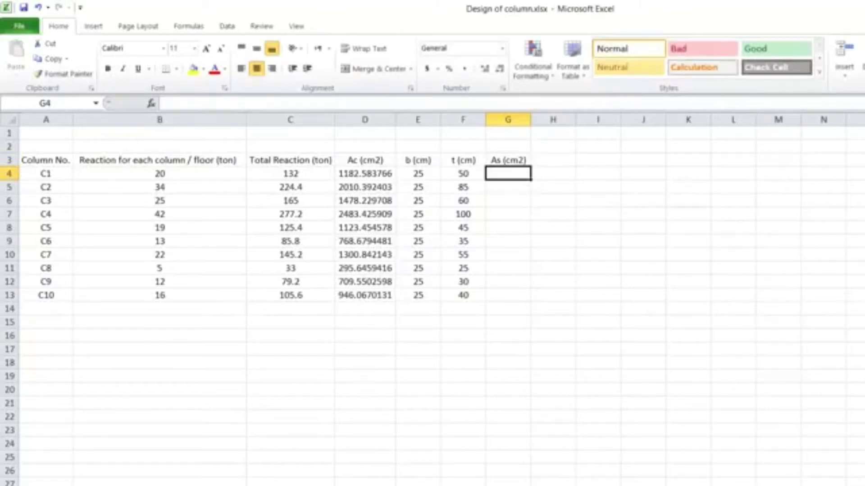
{"action": "type", "text": "="}
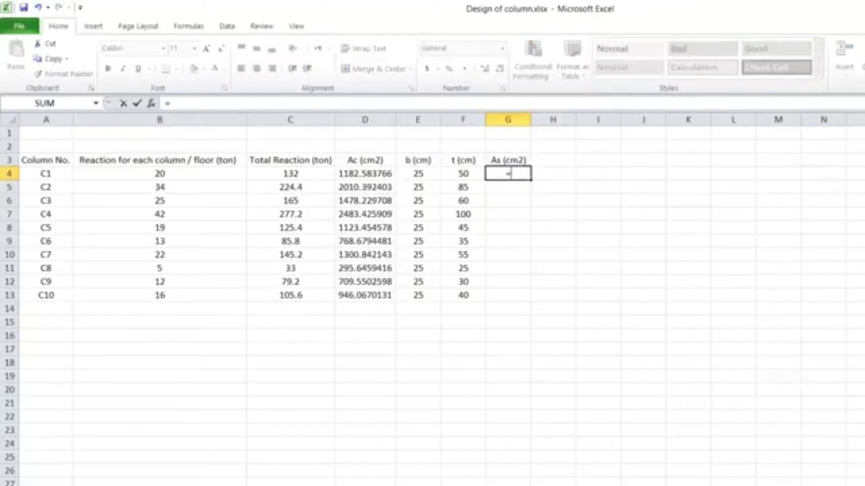
{"action": "type", "text": "0.01"}
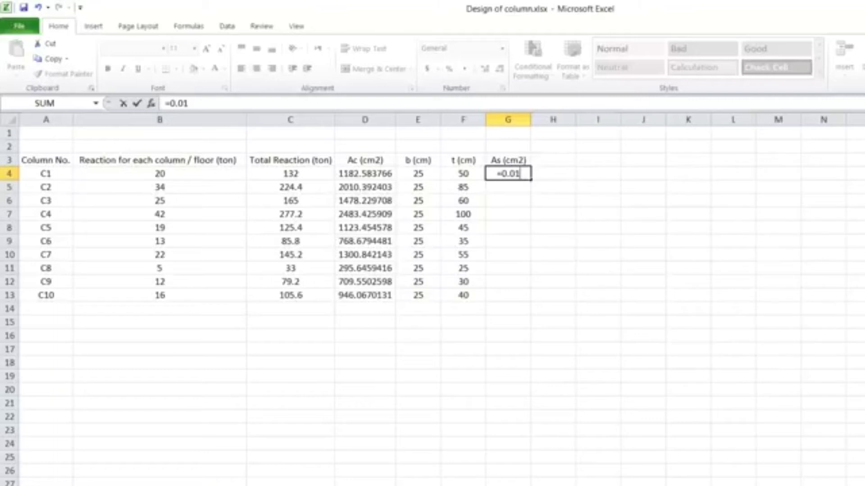
{"action": "key", "text": "BackSpace"}
{"action": "key", "text": "BackSpace"}
{"action": "key", "text": "BackSpace"}
{"action": "key", "text": "BackSpace"}
Start the formula in G4 with the MAX function and 0.01*D4 as its first argument
{"action": "type", "text": "max"}
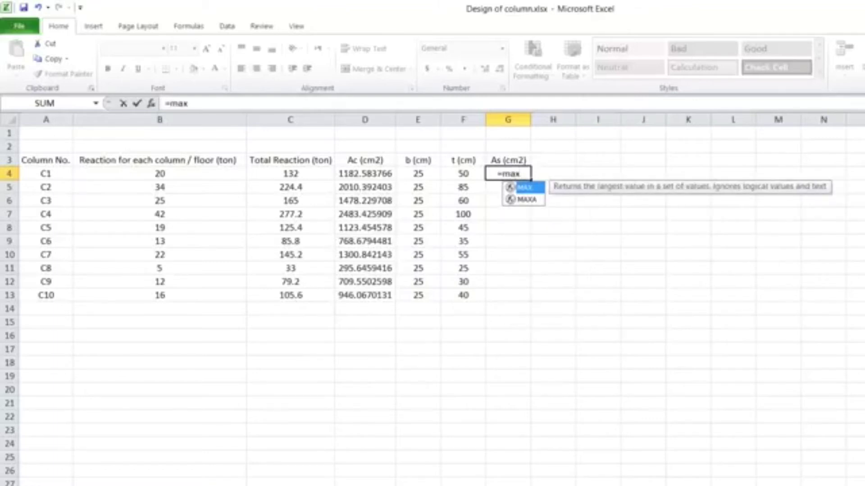
{"action": "type", "text": "("}
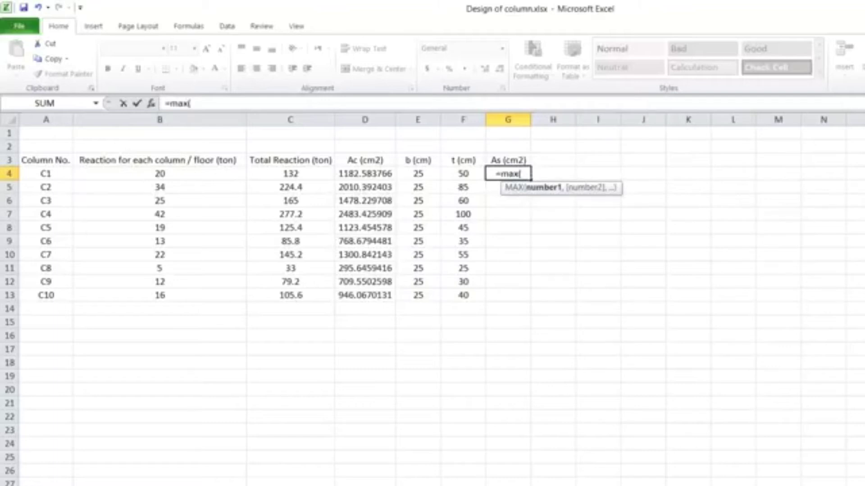
{"action": "type", "text": "0."}
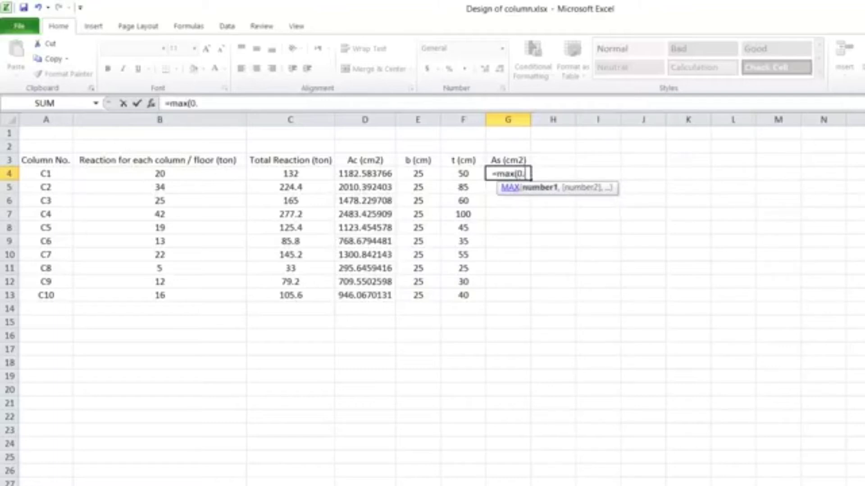
{"action": "type", "text": "01*"}
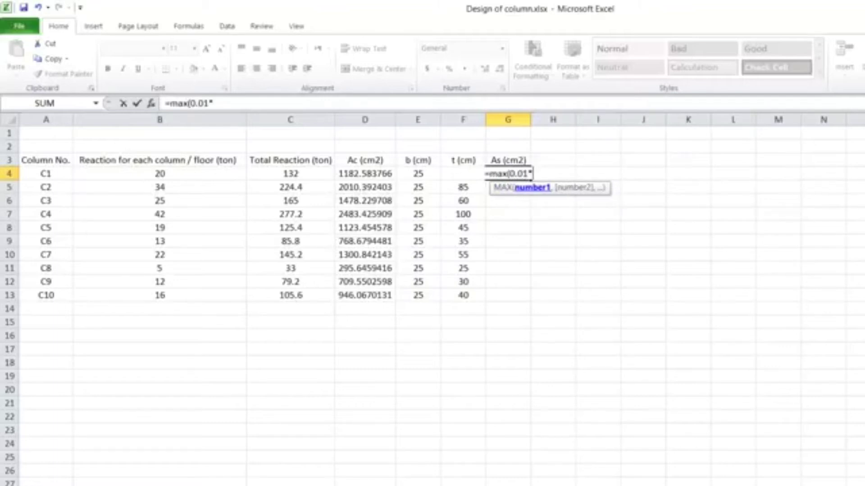
{"action": "left_click", "coordinate": [365, 174]}
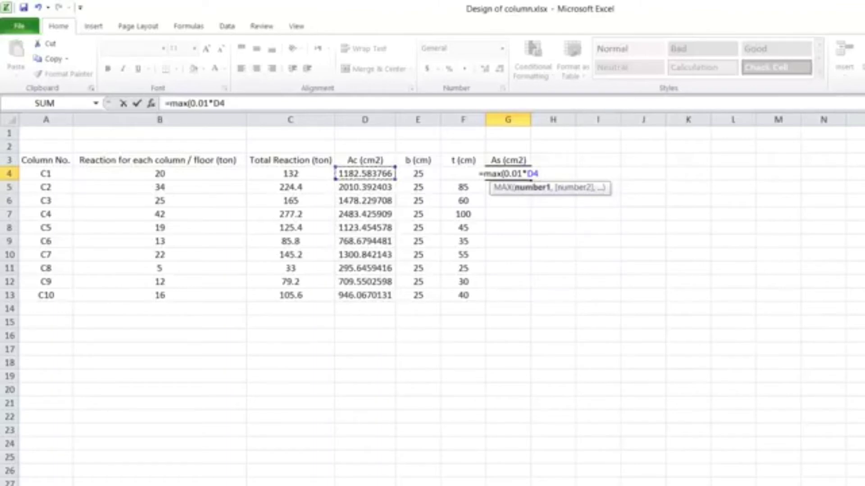
Complete the formula in G4 as =MAX(0.01*D4,0.006*E4*F4) and fill it down to G13
{"action": "type", "text": ","}
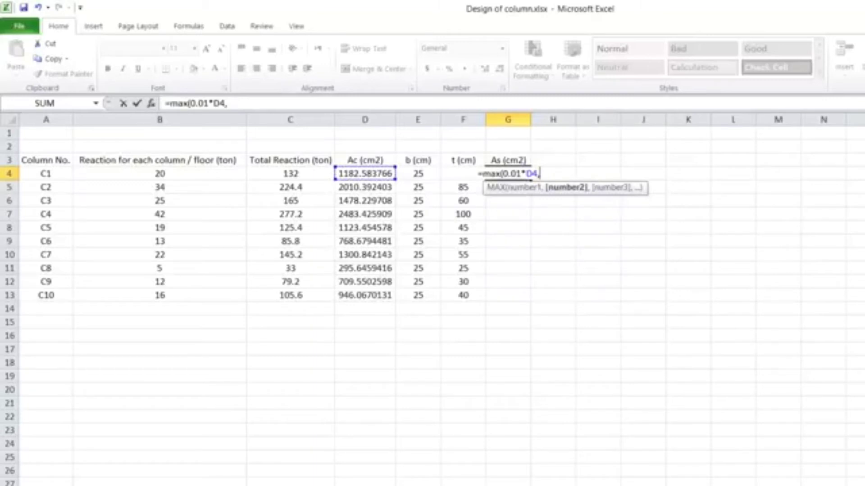
{"action": "type", "text": "0."}
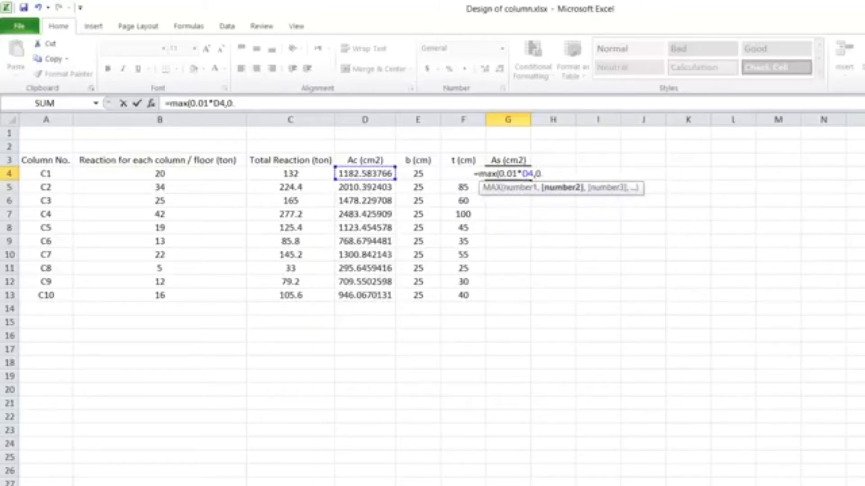
{"action": "type", "text": "006"}
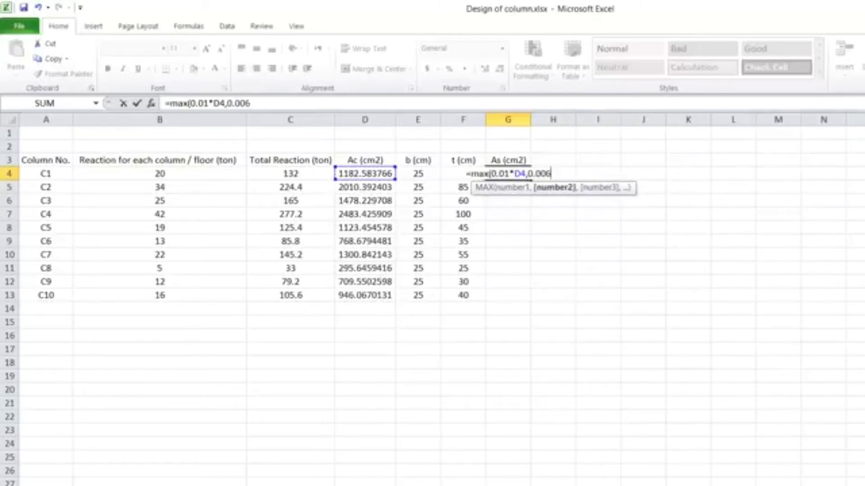
{"action": "type", "text": "*"}
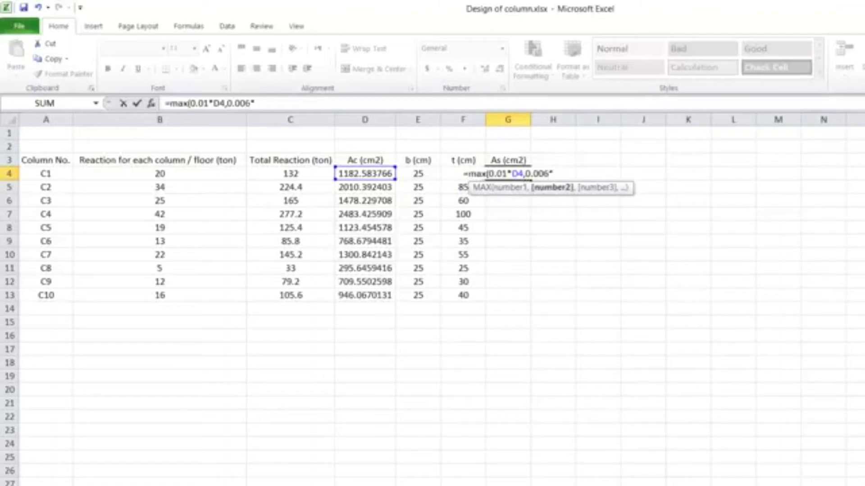
{"action": "left_click", "coordinate": [418, 173]}
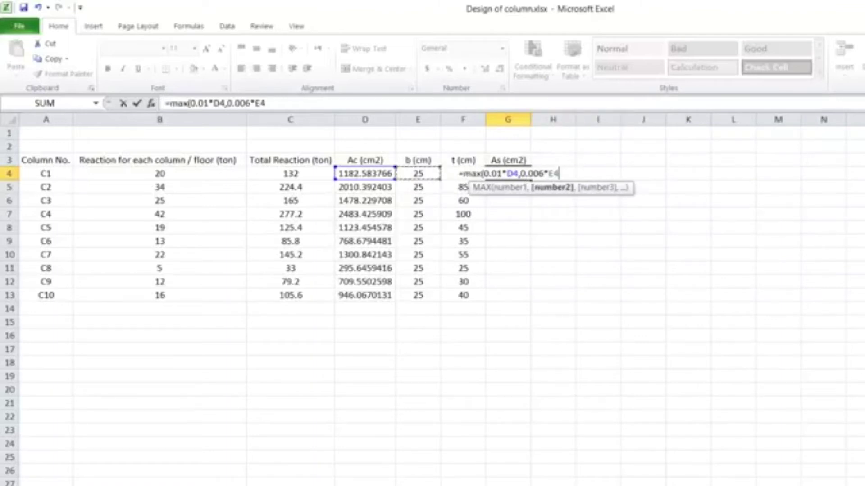
{"action": "type", "text": "*"}
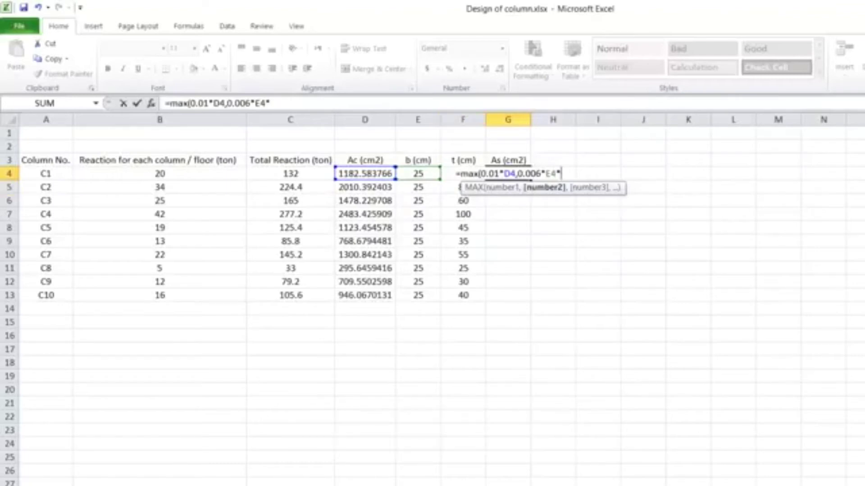
{"action": "type", "text": "F4"}
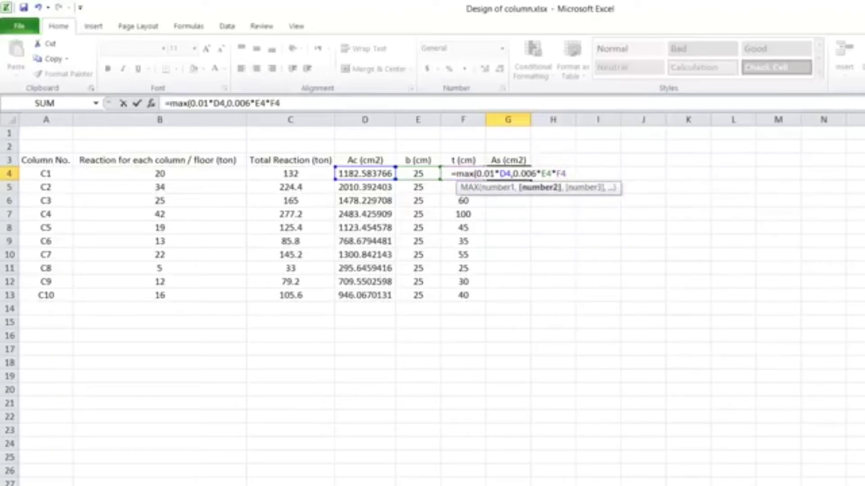
{"action": "type", "text": ")"}
{"action": "key", "text": "Return"}
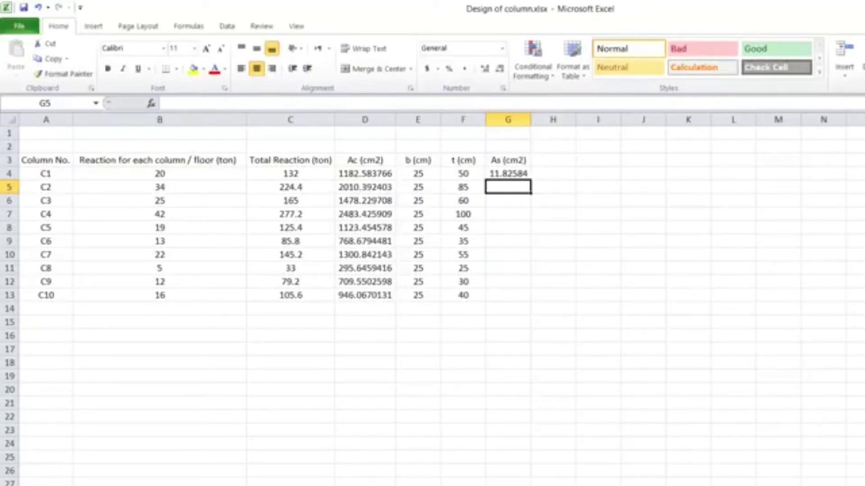
{"action": "left_click", "coordinate": [507, 173]}
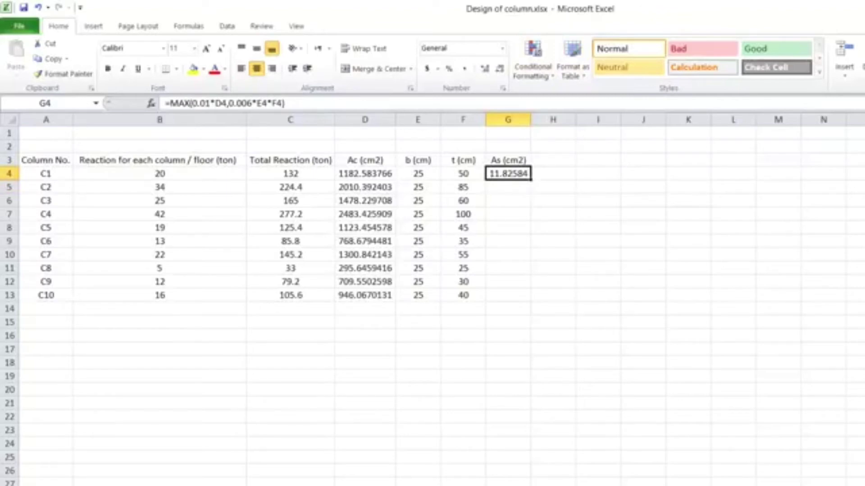
{"action": "double_click", "coordinate": [530, 180]}
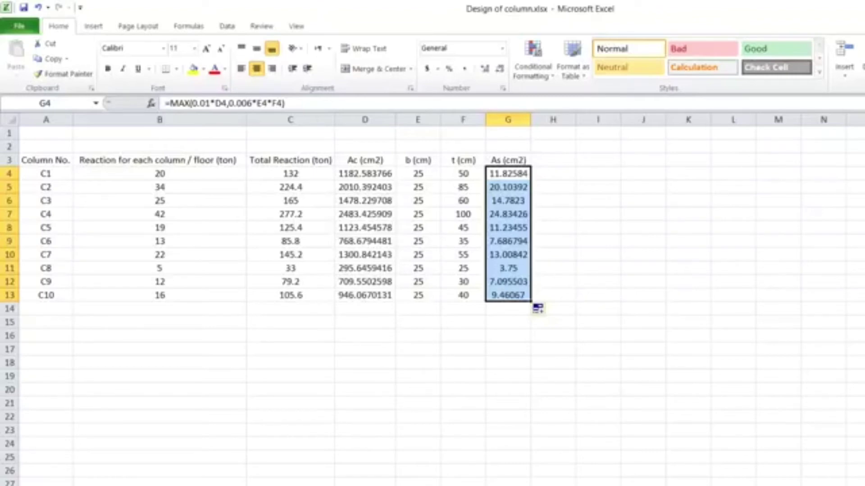
Try widths b of 40 and then 30 cm for column C4 in E7
{"action": "left_click", "coordinate": [418, 214]}
{"action": "type", "text": "40"}
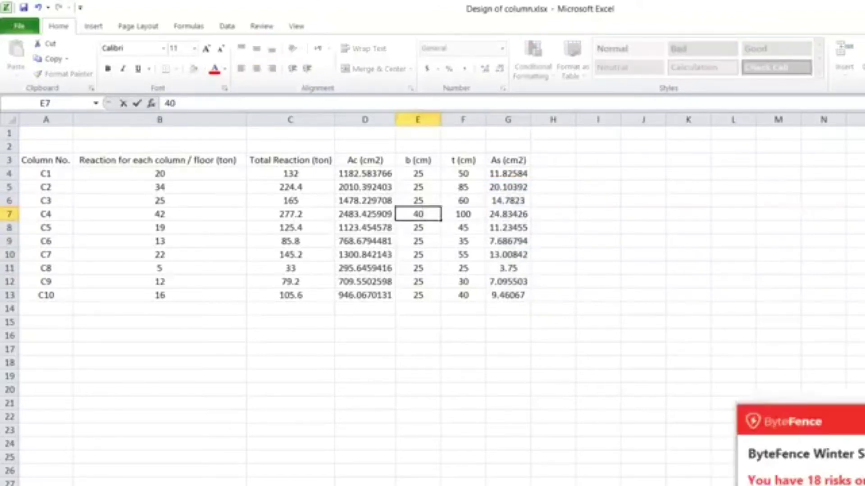
{"action": "key", "text": "Return"}
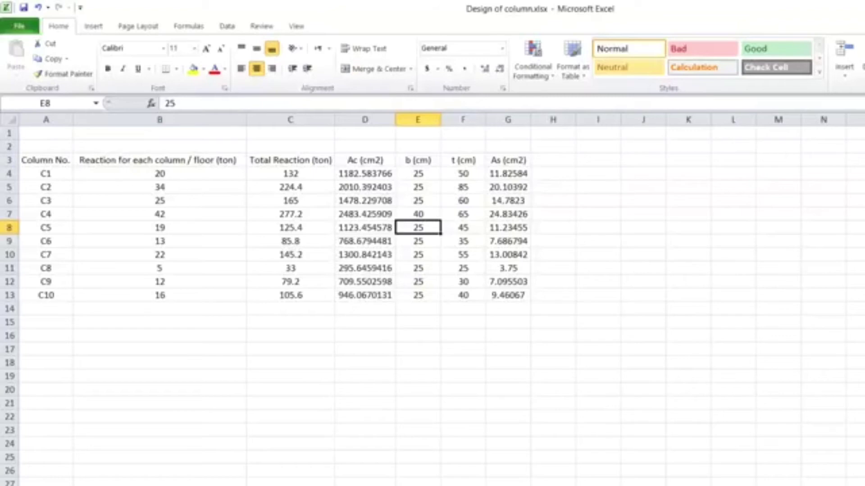
{"action": "key", "text": "Up"}
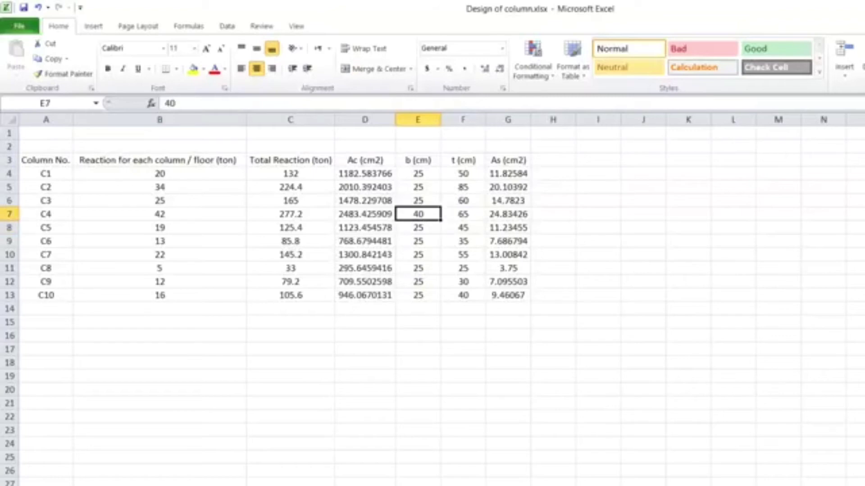
{"action": "type", "text": "30"}
{"action": "key", "text": "Return"}
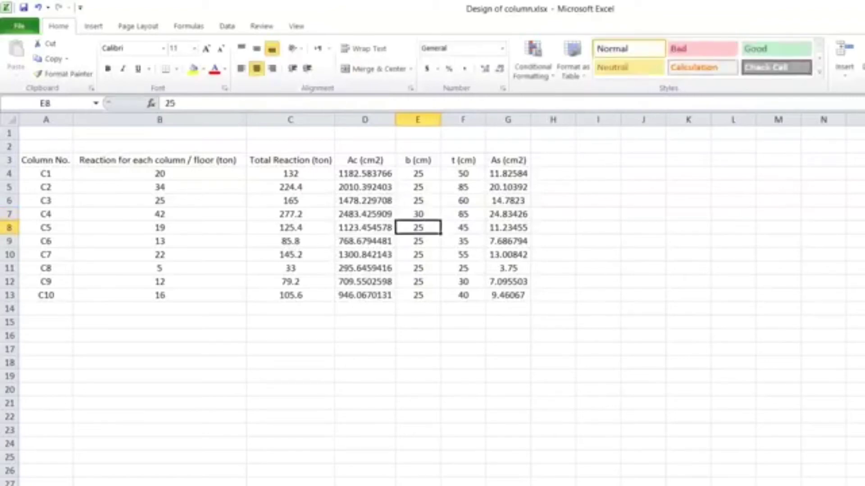
Set the width b to 40 cm for column C4 in E7 and to 30 cm for column C2 in E5
{"action": "key", "text": "Up"}
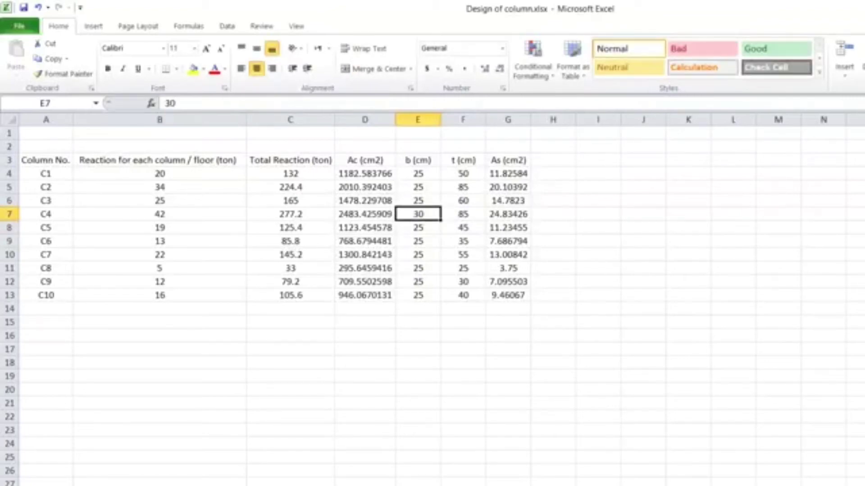
{"action": "type", "text": "40"}
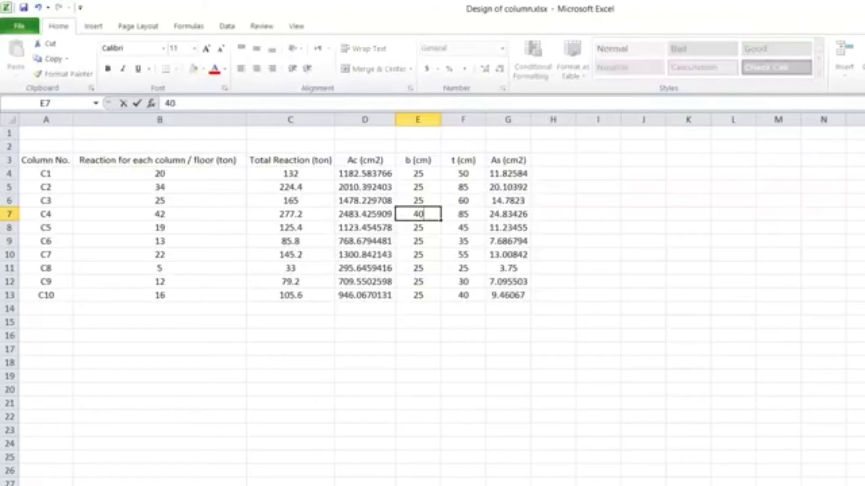
{"action": "key", "text": "Return"}
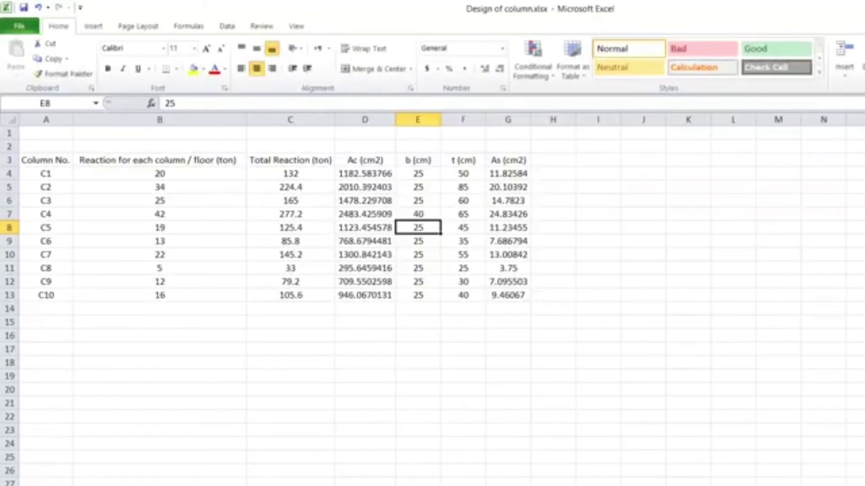
{"action": "left_click", "coordinate": [418, 187]}
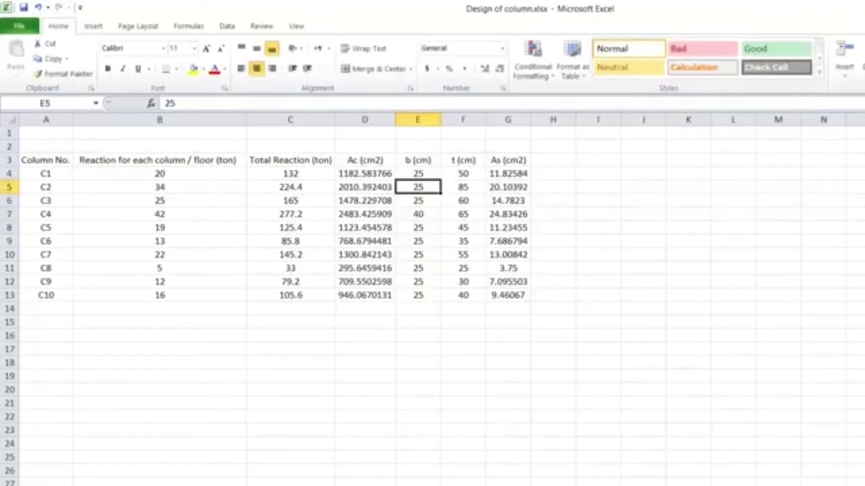
{"action": "type", "text": "30"}
{"action": "key", "text": "Return"}
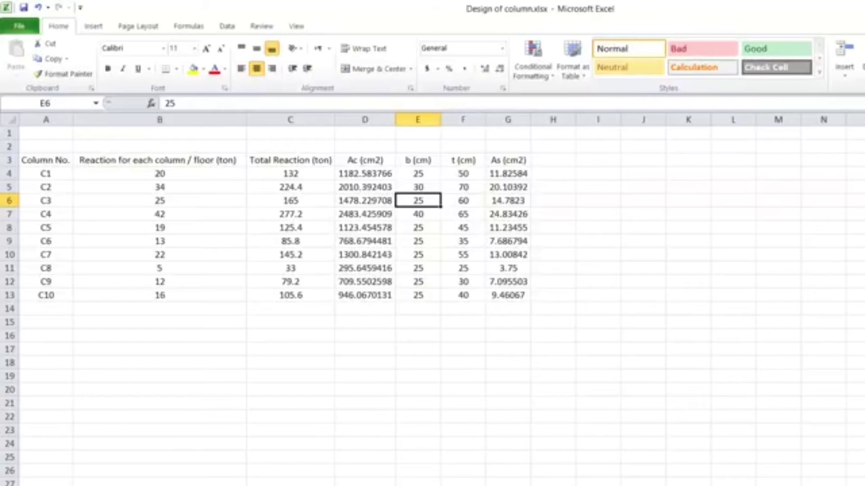
Open the Symbol dialog for header cell H3 and search the normal text font's character subsets for a symbol to insert
{"action": "left_click", "coordinate": [553, 160]}
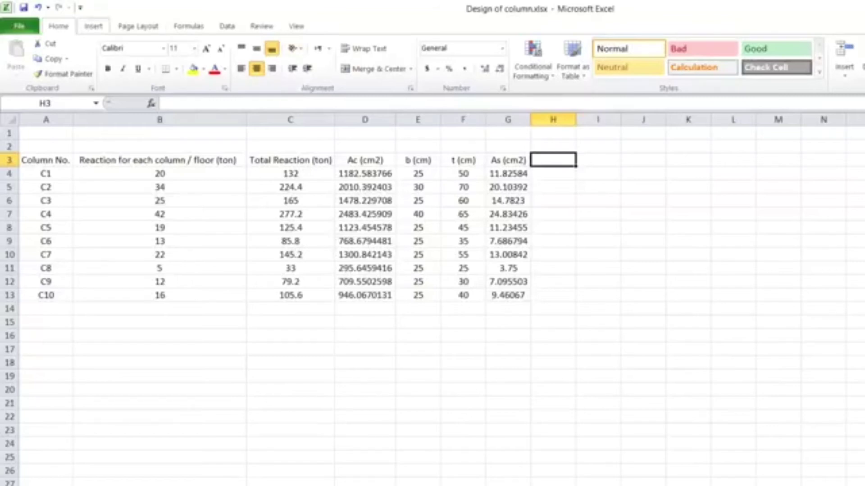
{"action": "left_click", "coordinate": [93, 26]}
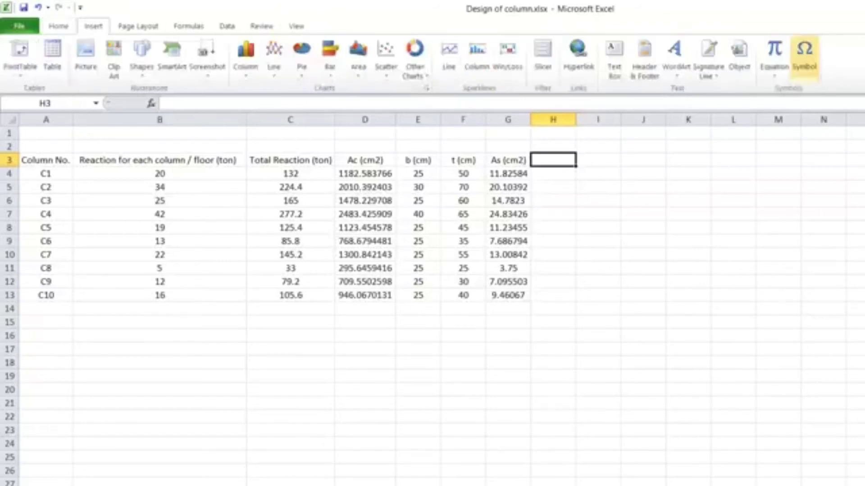
{"action": "left_click", "coordinate": [804, 54]}
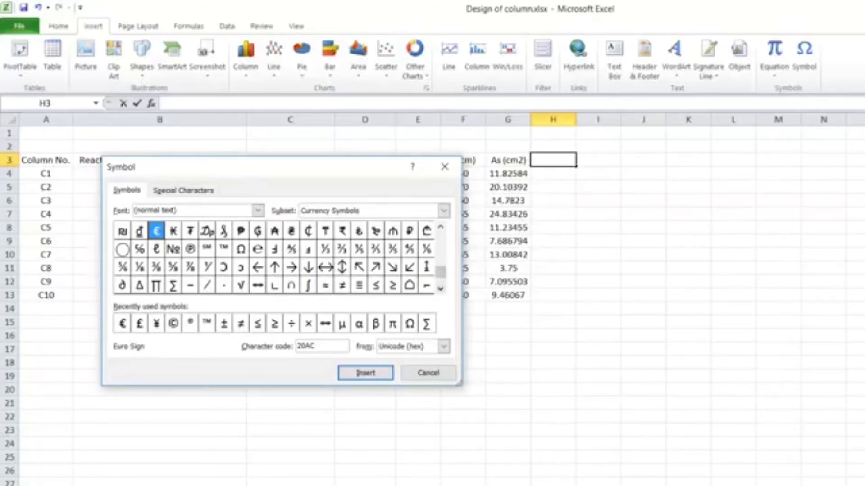
{"action": "left_click", "coordinate": [441, 288]}
{"action": "left_click", "coordinate": [440, 288]}
{"action": "left_click", "coordinate": [440, 288]}
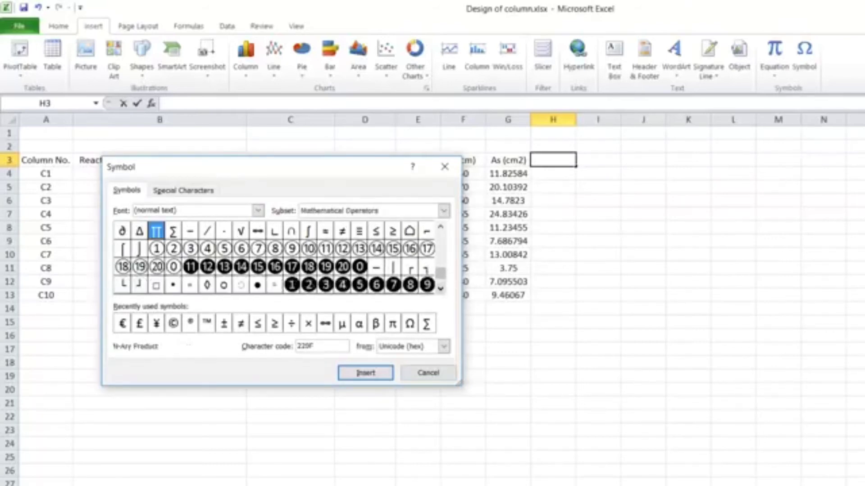
{"action": "left_click", "coordinate": [441, 289]}
{"action": "left_click", "coordinate": [441, 289]}
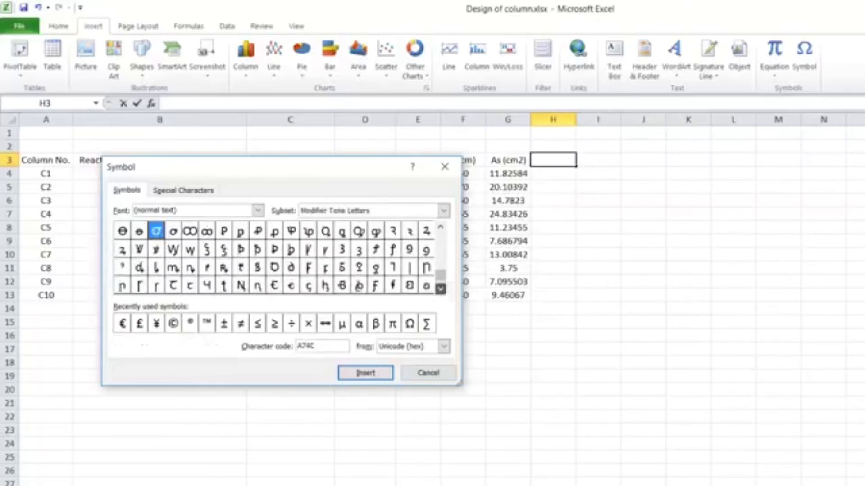
{"action": "left_click", "coordinate": [441, 289]}
{"action": "scroll", "coordinate": [440, 227], "scroll_direction": "up", "scroll_amount": 15}
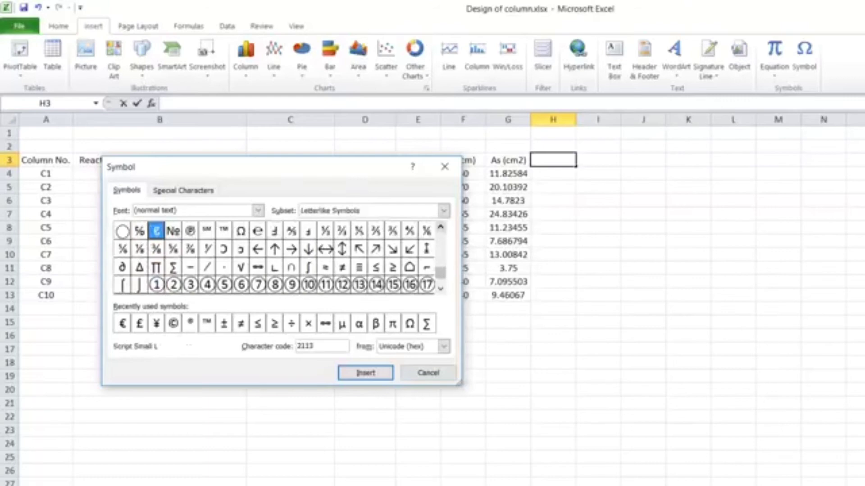
{"action": "left_click", "coordinate": [440, 226]}
{"action": "left_click", "coordinate": [440, 227]}
{"action": "left_click", "coordinate": [440, 227]}
{"action": "left_click", "coordinate": [440, 227]}
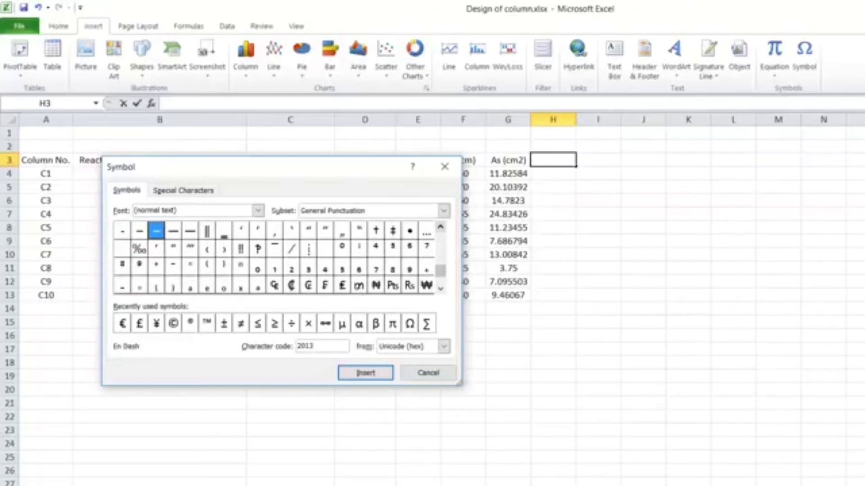
{"action": "left_click", "coordinate": [441, 227]}
{"action": "left_click", "coordinate": [440, 227]}
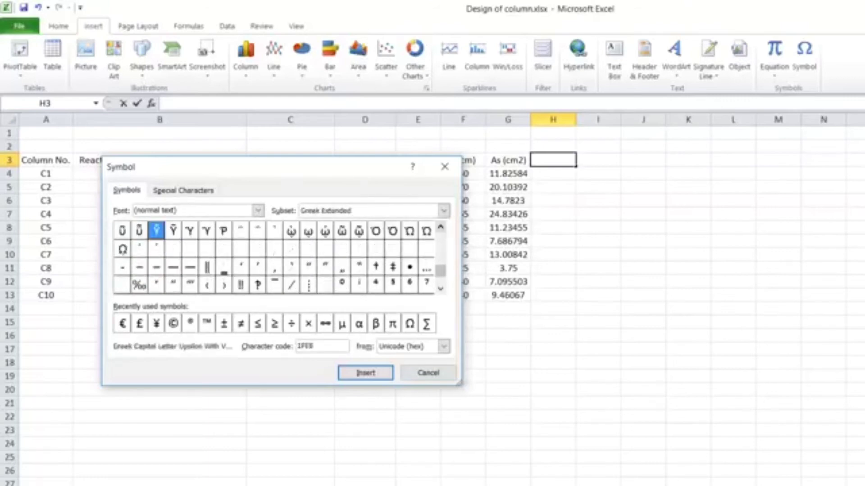
{"action": "left_click", "coordinate": [440, 227]}
{"action": "left_click", "coordinate": [440, 226]}
{"action": "left_click", "coordinate": [441, 227]}
{"action": "left_click", "coordinate": [441, 226]}
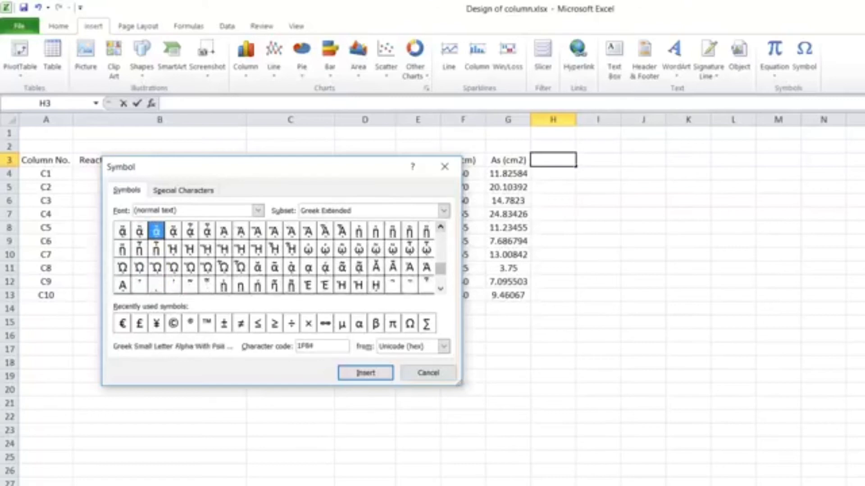
{"action": "left_click", "coordinate": [441, 226]}
{"action": "left_click", "coordinate": [440, 226]}
{"action": "left_click", "coordinate": [441, 226]}
{"action": "left_click", "coordinate": [440, 226]}
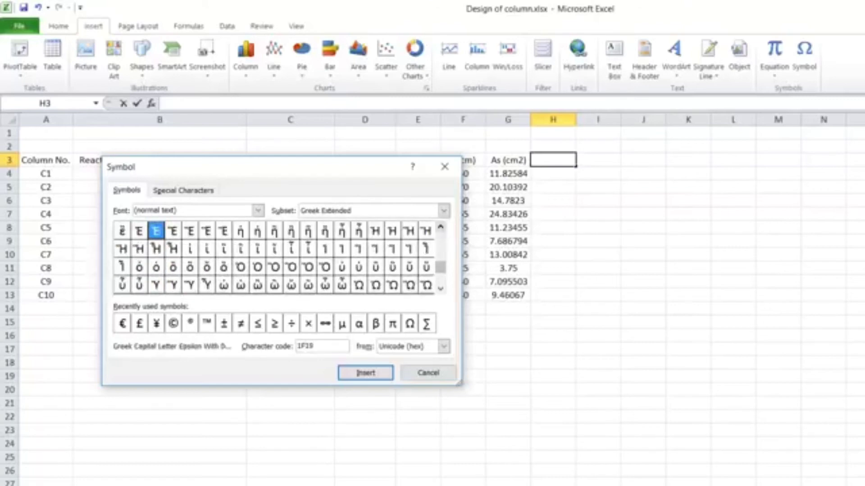
{"action": "left_click", "coordinate": [441, 226]}
{"action": "left_click", "coordinate": [440, 227]}
{"action": "left_click", "coordinate": [440, 227]}
{"action": "left_click", "coordinate": [440, 227]}
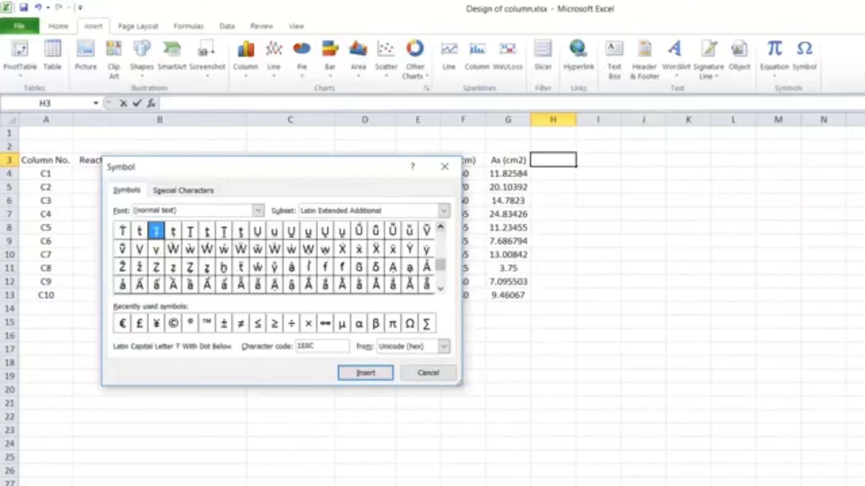
{"action": "left_click", "coordinate": [440, 227]}
{"action": "left_click", "coordinate": [440, 227]}
{"action": "left_click", "coordinate": [440, 226]}
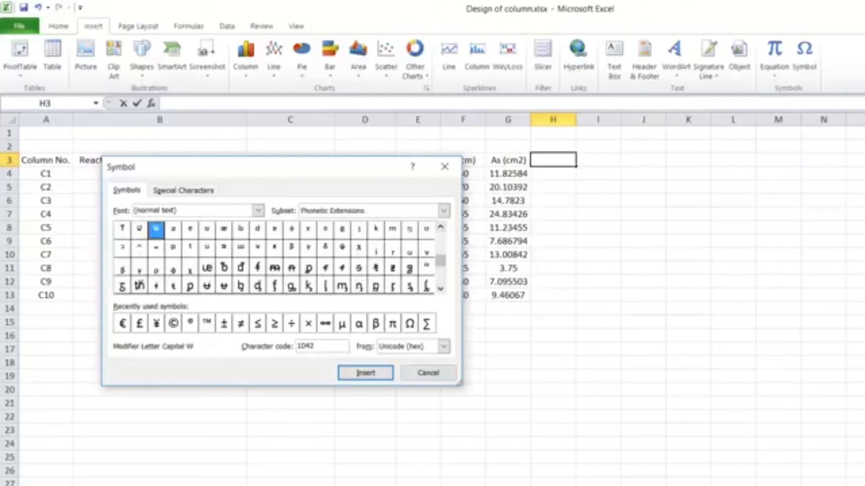
{"action": "left_click_drag", "start_coordinate": [440, 260], "coordinate": [440, 275]}
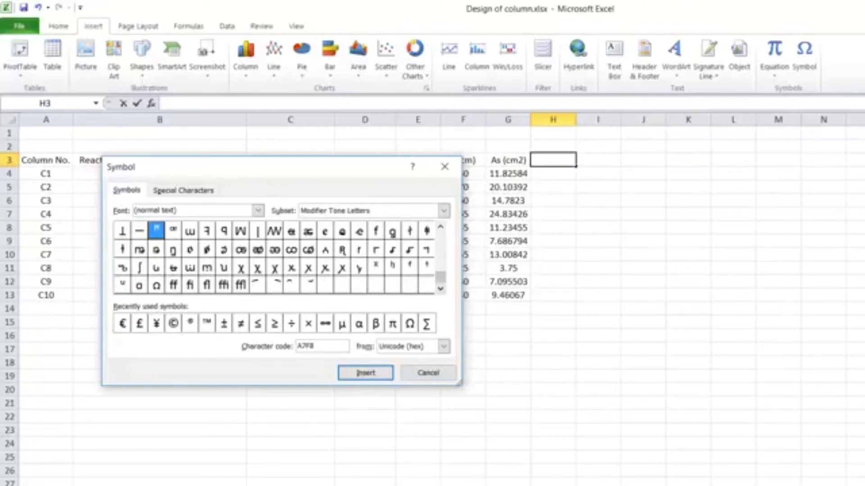
{"action": "left_click", "coordinate": [441, 226]}
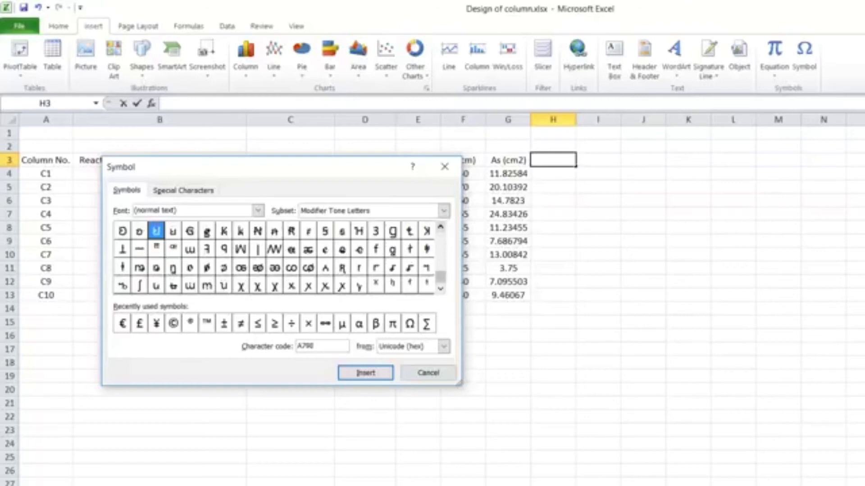
{"action": "left_click", "coordinate": [440, 226]}
{"action": "left_click", "coordinate": [440, 226]}
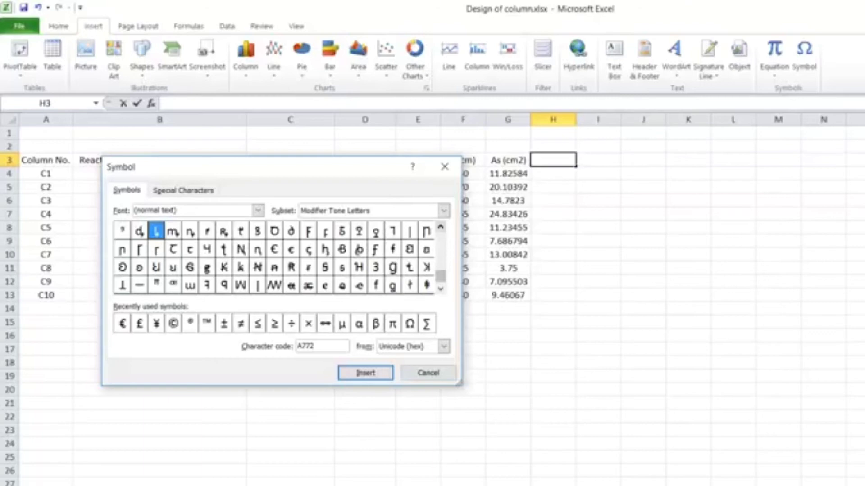
{"action": "key", "text": "Up"}
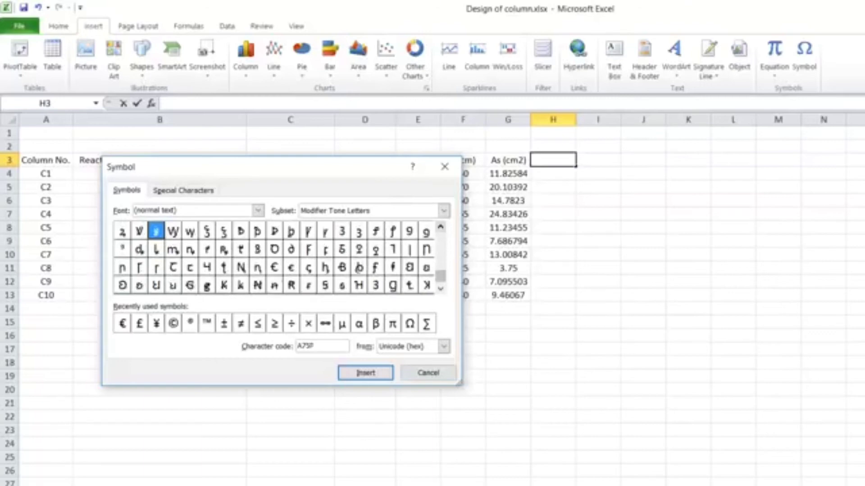
{"action": "key", "text": "Up"}
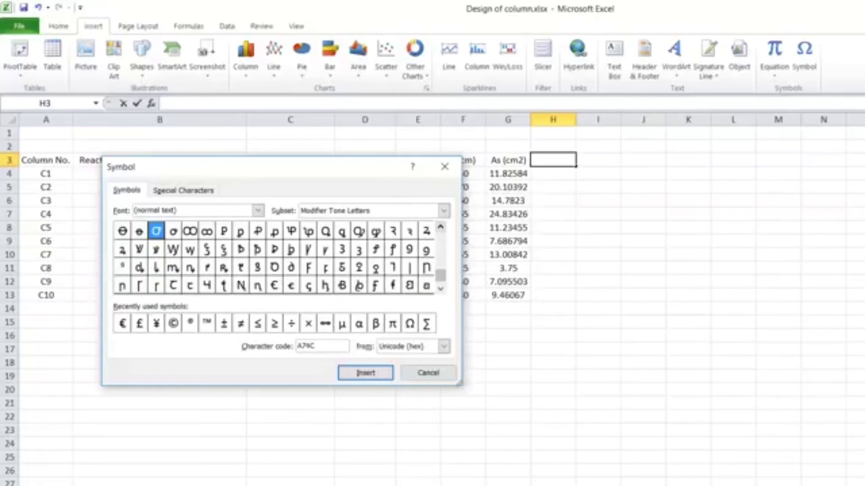
{"action": "key", "text": "Up"}
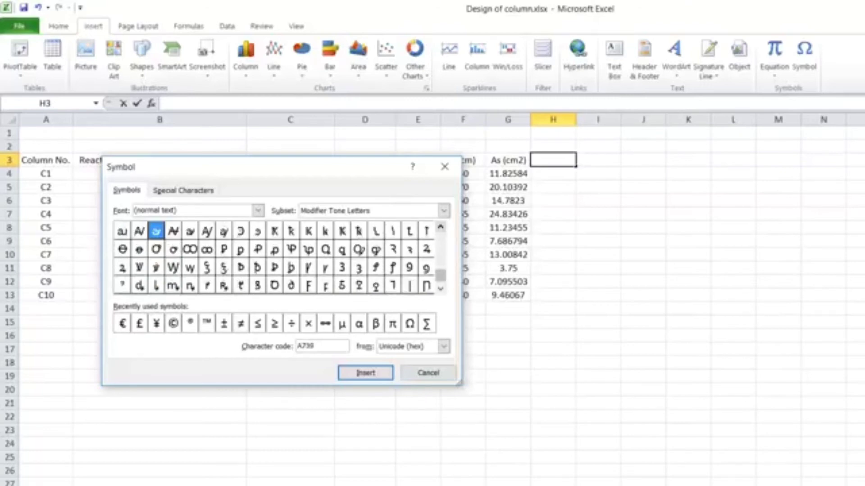
{"action": "key", "text": "Up"}
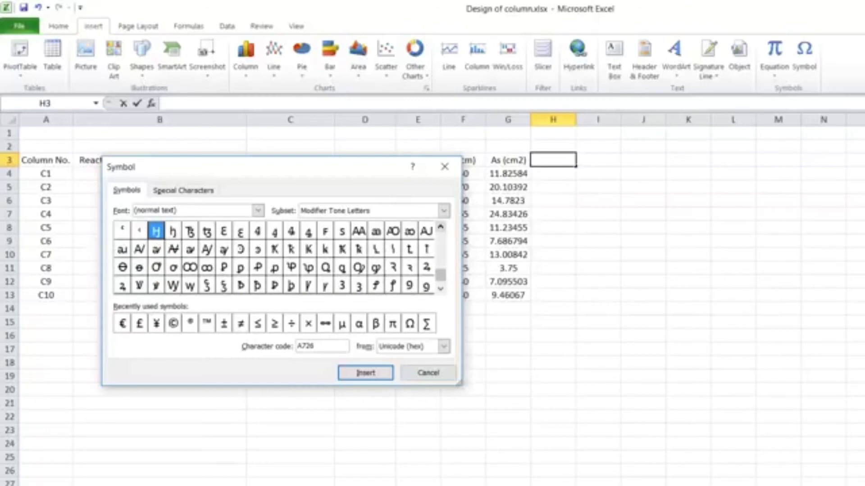
{"action": "key", "text": "Up"}
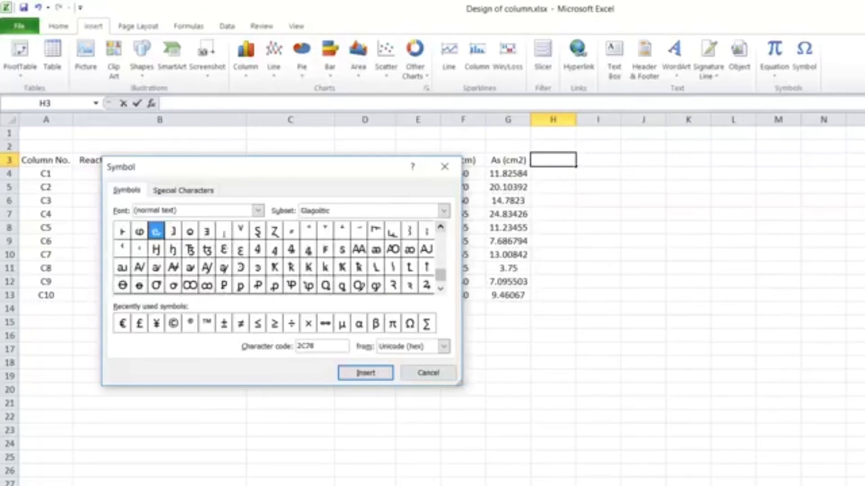
{"action": "key", "text": "Up"}
{"action": "key", "text": "Up"}
{"action": "key", "text": "Up"}
{"action": "key", "text": "Up"}
{"action": "key", "text": "Up"}
{"action": "key", "text": "Up"}
{"action": "key", "text": "Up"}
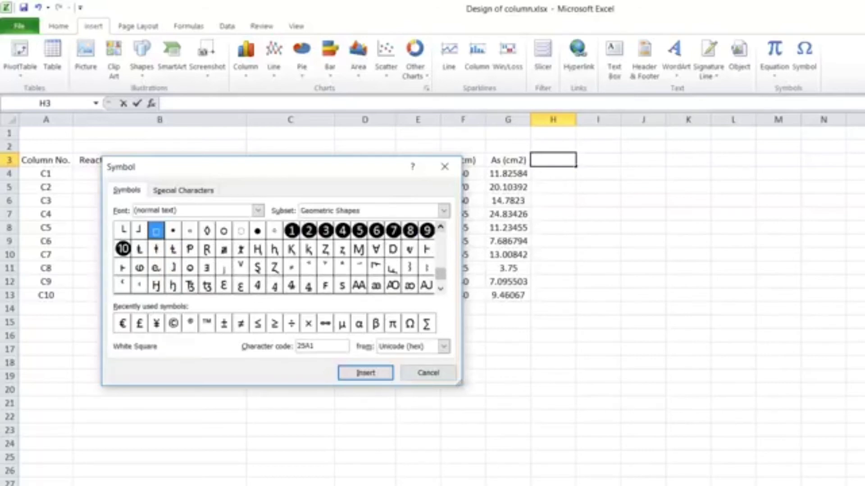
{"action": "key", "text": "Up"}
{"action": "key", "text": "Up"}
{"action": "key", "text": "Up"}
{"action": "key", "text": "Up"}
{"action": "key", "text": "Up"}
{"action": "key", "text": "Up"}
{"action": "key", "text": "Up"}
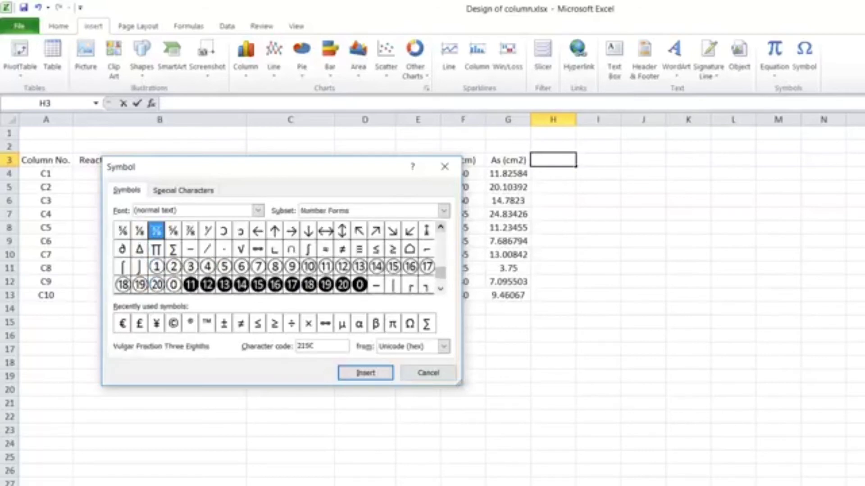
{"action": "key", "text": "Up"}
{"action": "key", "text": "Up"}
{"action": "key", "text": "Up"}
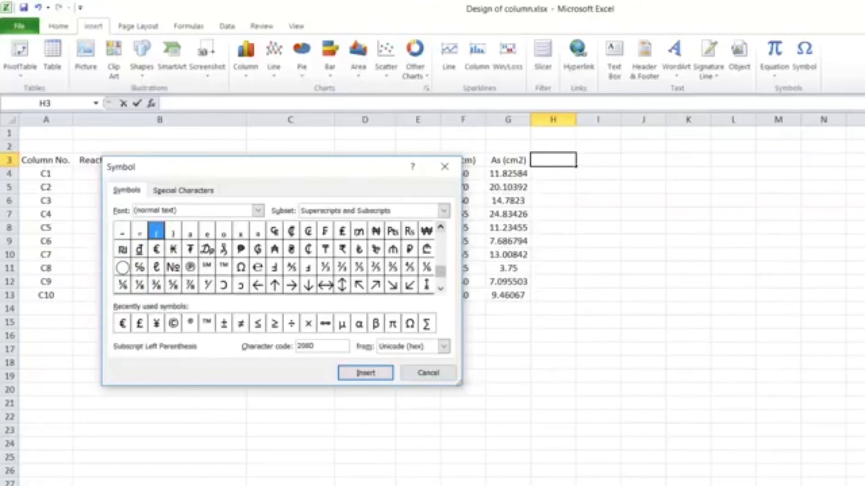
{"action": "key", "text": "Up"}
{"action": "key", "text": "Up"}
{"action": "key", "text": "Up"}
{"action": "key", "text": "Up"}
{"action": "key", "text": "Up"}
{"action": "key", "text": "Up"}
{"action": "key", "text": "Up"}
{"action": "key", "text": "Up"}
{"action": "key", "text": "Up"}
{"action": "key", "text": "Up"}
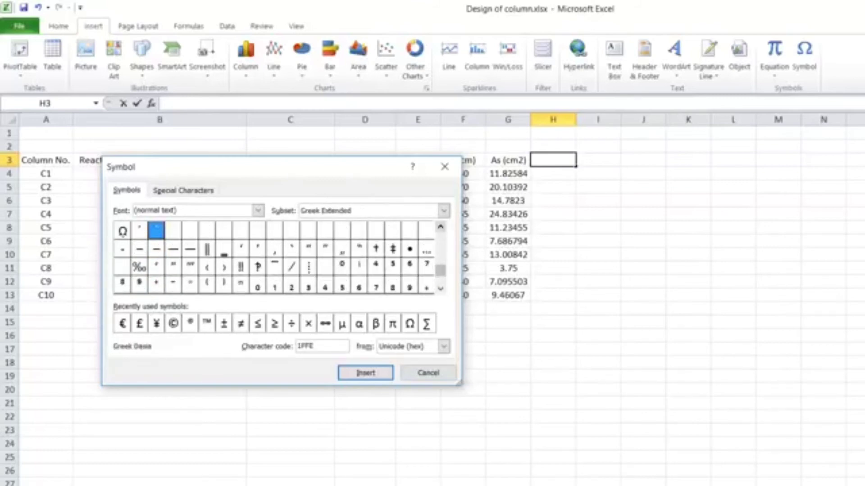
{"action": "key", "text": "Up"}
{"action": "key", "text": "Up"}
{"action": "key", "text": "Up"}
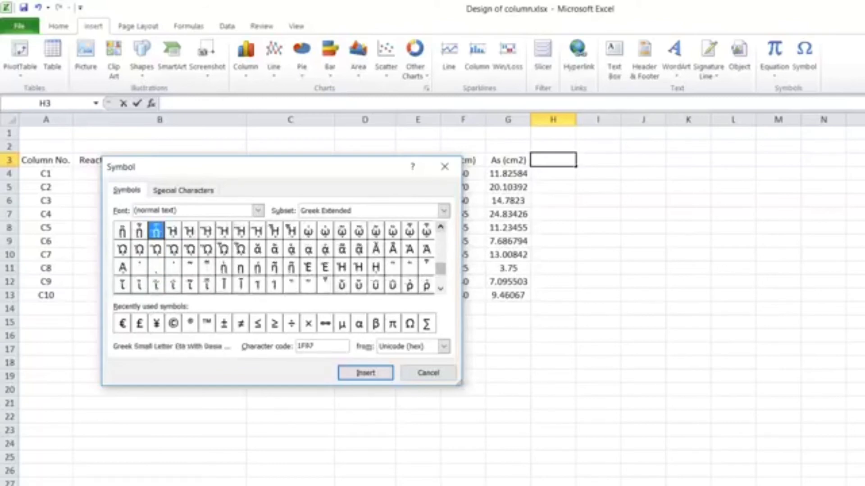
{"action": "key", "text": "Up"}
{"action": "key", "text": "Up"}
{"action": "key", "text": "Up"}
{"action": "key", "text": "Up"}
{"action": "key", "text": "Up"}
{"action": "key", "text": "Up"}
{"action": "key", "text": "Up"}
{"action": "key", "text": "Up"}
{"action": "key", "text": "Up"}
{"action": "key", "text": "Up"}
{"action": "key", "text": "Up"}
{"action": "key", "text": "Up"}
{"action": "key", "text": "Up"}
{"action": "key", "text": "Up"}
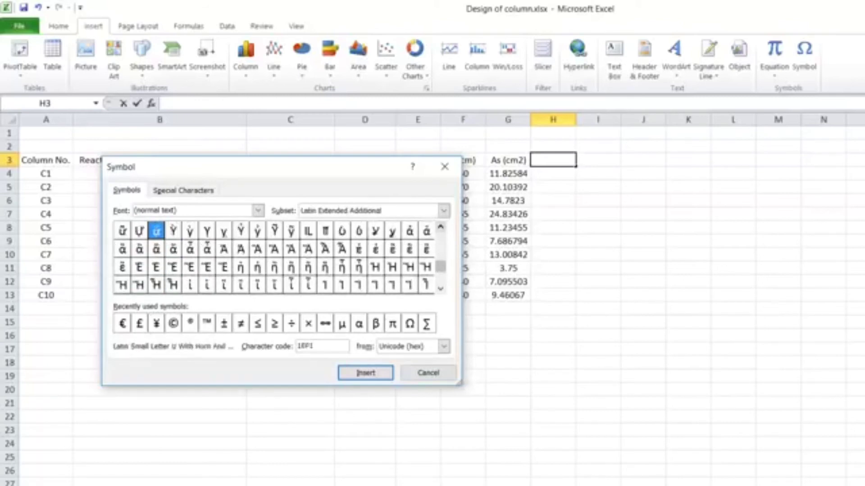
Insert the Modifier Letter Small Phi symbol from the Phonetic Extensions Supplement subset into H3 and close the Symbol dialog
{"action": "key", "text": "Up"}
{"action": "key", "text": "Up"}
{"action": "key", "text": "Up"}
{"action": "key", "text": "Up"}
{"action": "key", "text": "Up"}
{"action": "key", "text": "Up"}
{"action": "key", "text": "Up"}
{"action": "key", "text": "Up"}
{"action": "key", "text": "Up"}
{"action": "key", "text": "Up"}
{"action": "key", "text": "Up"}
{"action": "key", "text": "Up"}
{"action": "key", "text": "Up"}
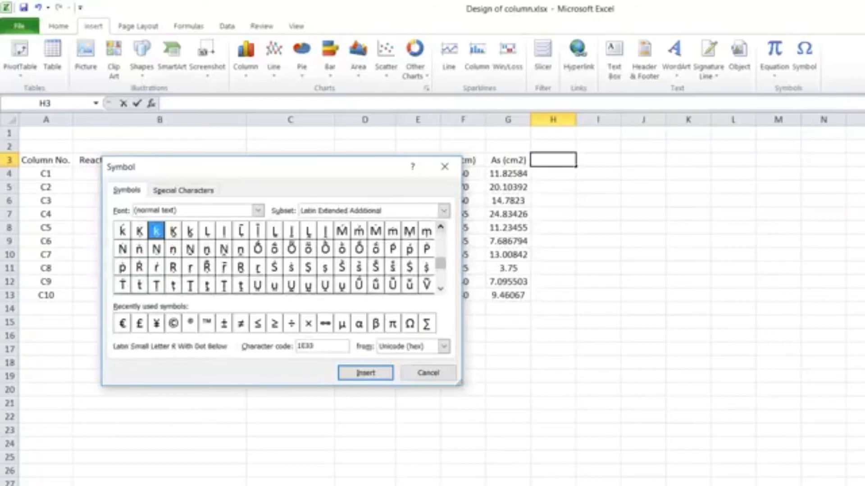
{"action": "key", "text": "Up"}
{"action": "key", "text": "Up"}
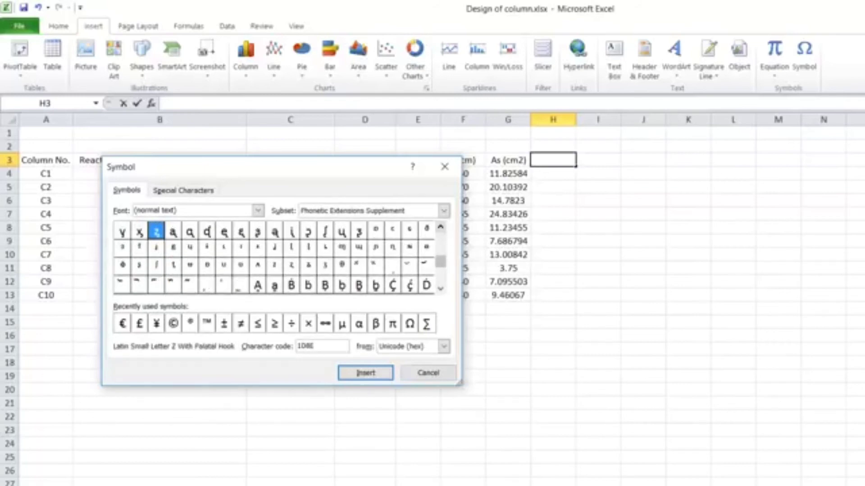
{"action": "left_click", "coordinate": [122, 266]}
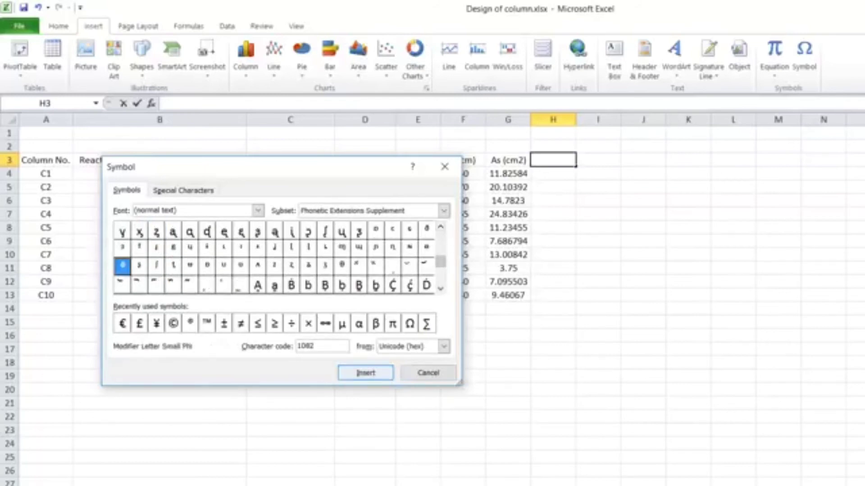
{"action": "key", "text": "Return"}
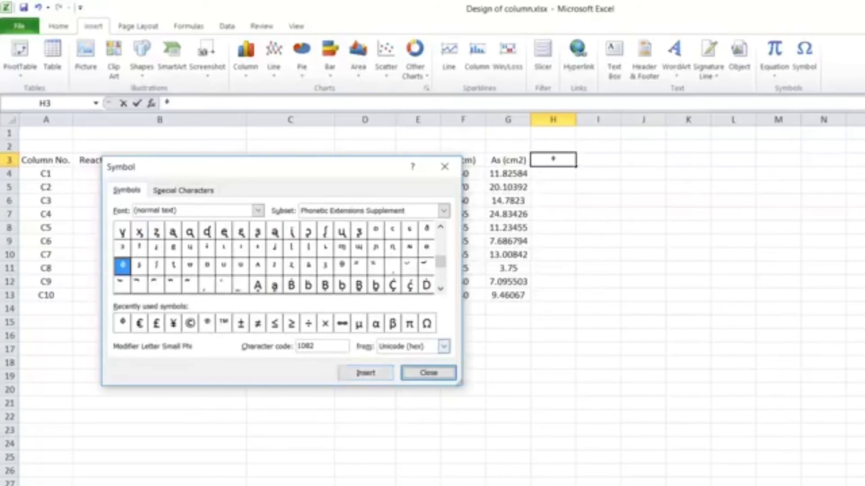
{"action": "key", "text": "Escape"}
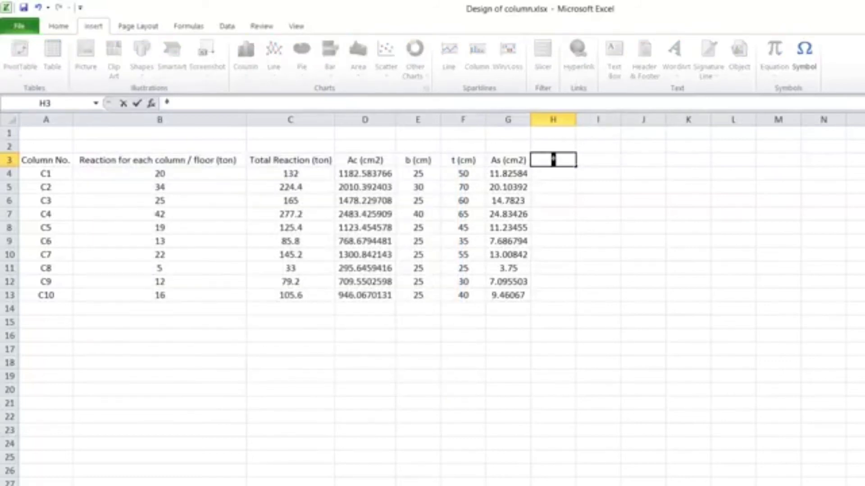
Enlarge the phi symbol in header cell H3 to font size 18
{"action": "key", "text": "alt+h"}
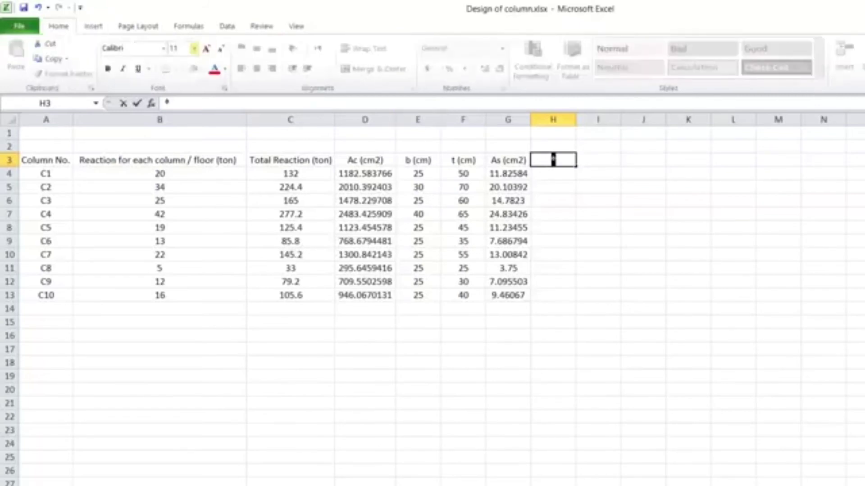
{"action": "left_click", "coordinate": [194, 48]}
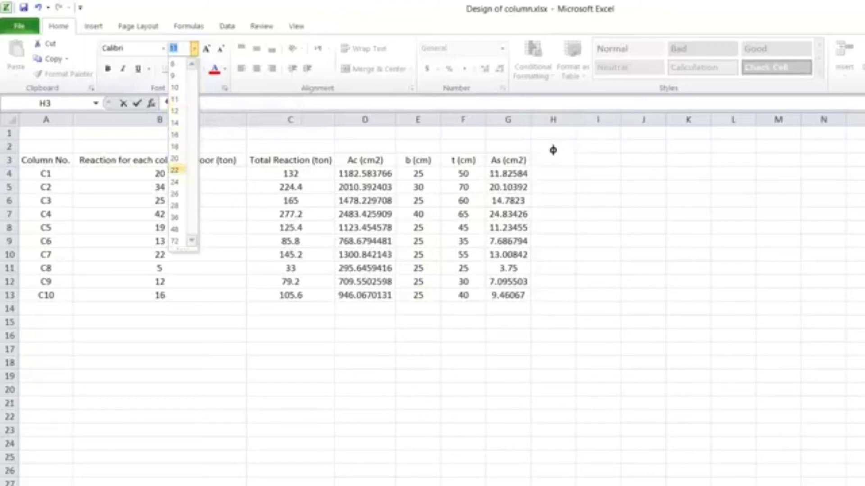
{"action": "key", "text": "Up"}
{"action": "key", "text": "Up"}
{"action": "key", "text": "Return"}
{"action": "left_click_drag", "start_coordinate": [598, 236], "coordinate": [598, 249]}
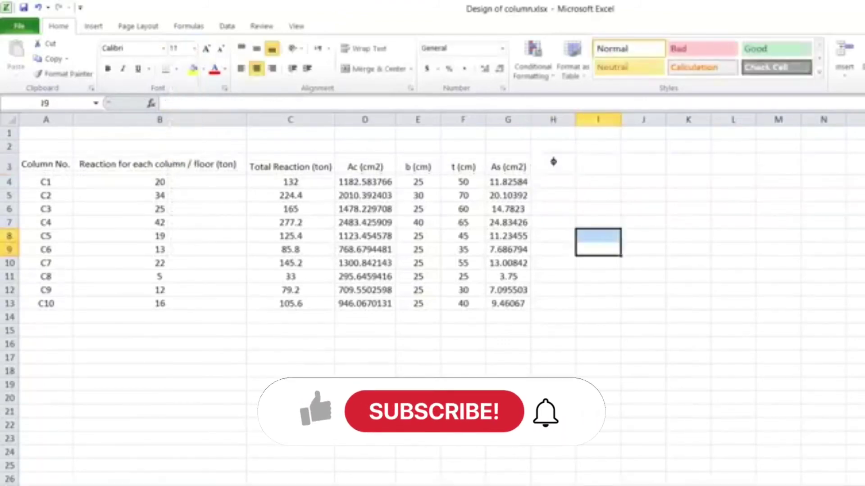
{"action": "left_click_drag", "start_coordinate": [45, 166], "coordinate": [553, 303]}
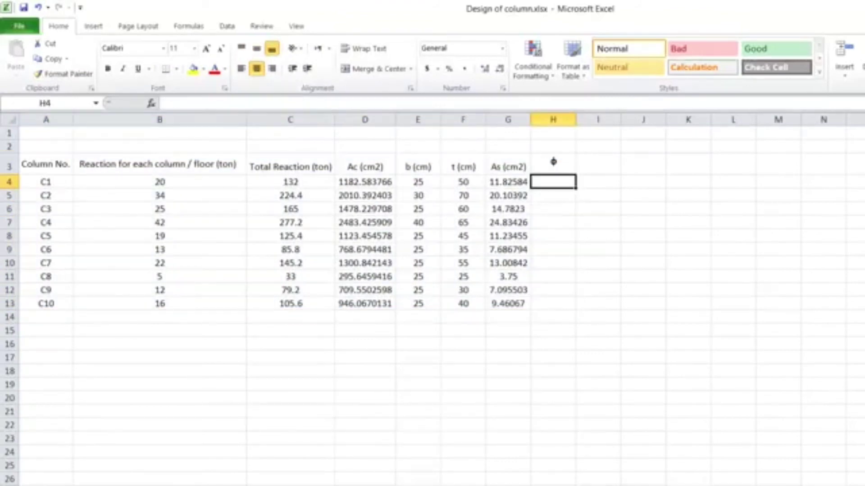
Append (mm) to the phi header in H3 and widen column H to fit the text
{"action": "left_click", "coordinate": [553, 161]}
{"action": "type", "text": "Φ"}
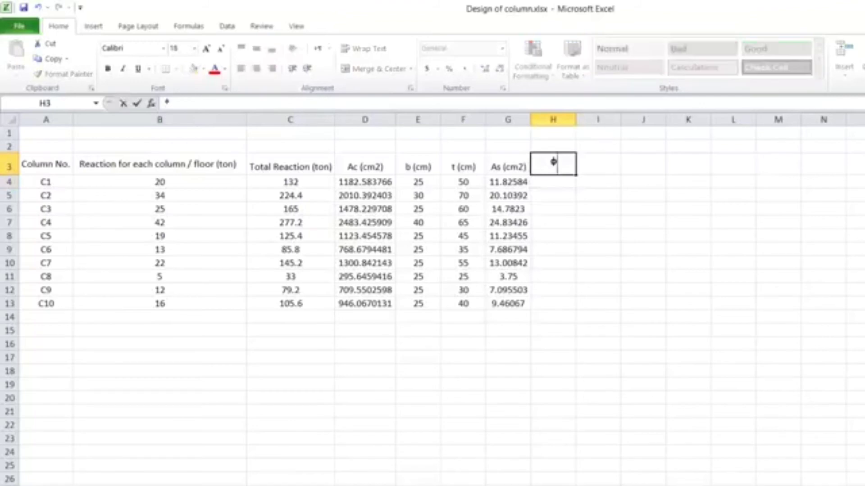
{"action": "type", "text": " (mm)"}
{"action": "left_click", "coordinate": [553, 195]}
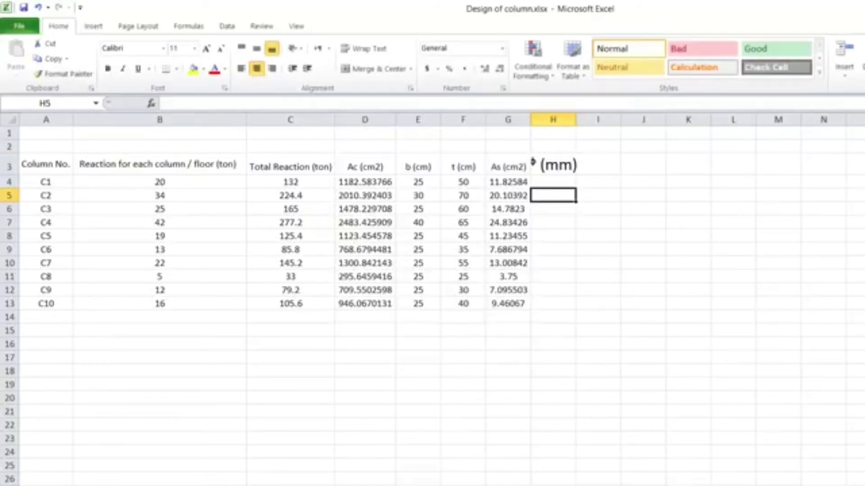
{"action": "left_click_drag", "start_coordinate": [575, 119], "coordinate": [585, 119]}
{"action": "left_click", "coordinate": [508, 195]}
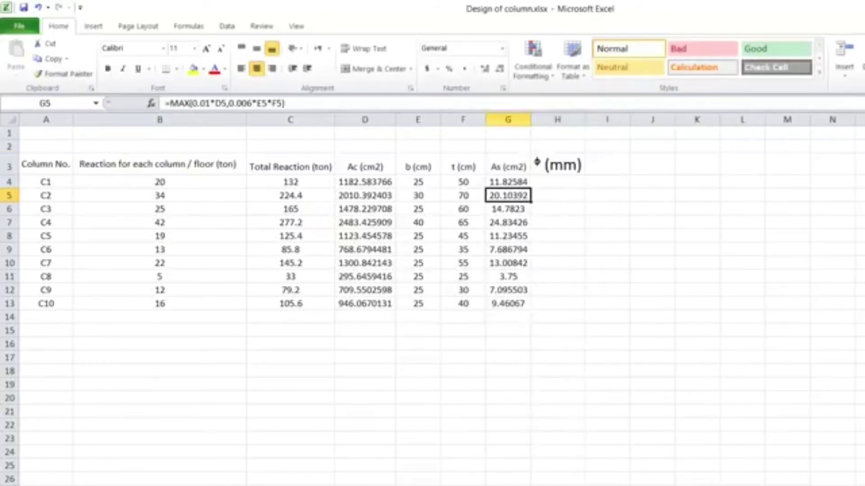
Reduce only the (mm) part of the H3 header to font size 12
{"action": "left_click", "coordinate": [559, 165]}
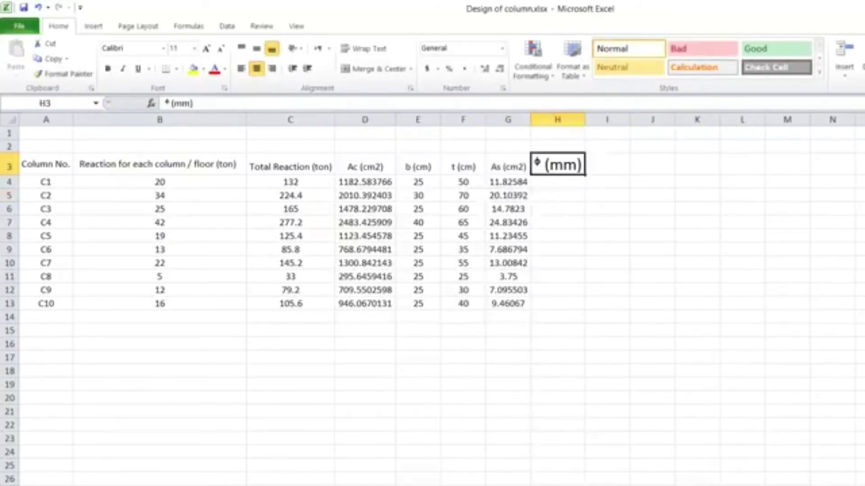
{"action": "double_click", "coordinate": [558, 165]}
{"action": "left_click_drag", "start_coordinate": [583, 165], "coordinate": [544, 165]}
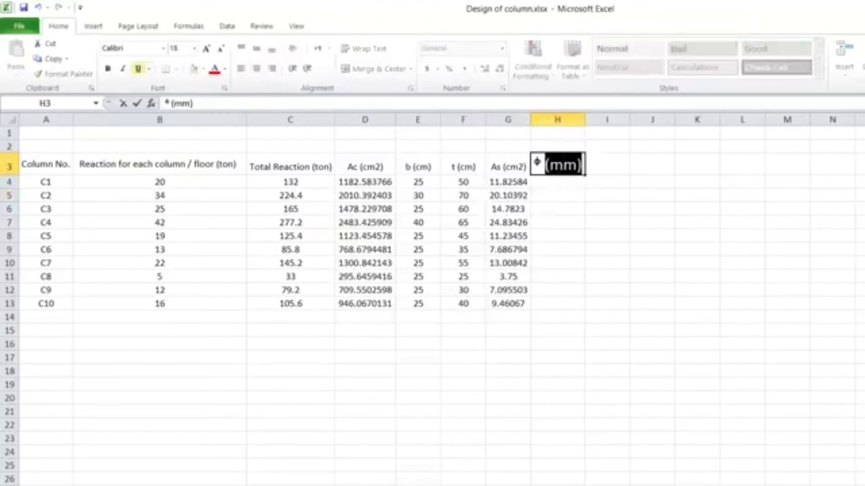
{"action": "left_click", "coordinate": [194, 48]}
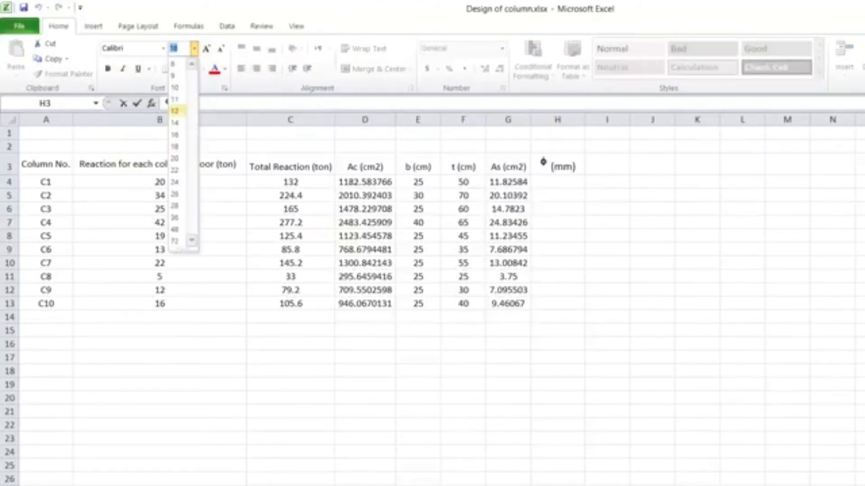
{"action": "left_click", "coordinate": [174, 110]}
{"action": "key", "text": "Return"}
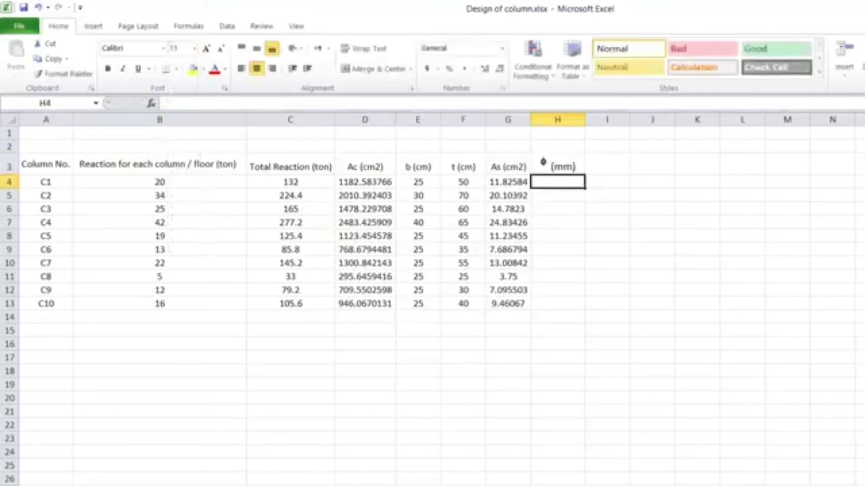
Enter a bar diameter of 12 mm in H4 and fill it down to H13
{"action": "type", "text": "12"}
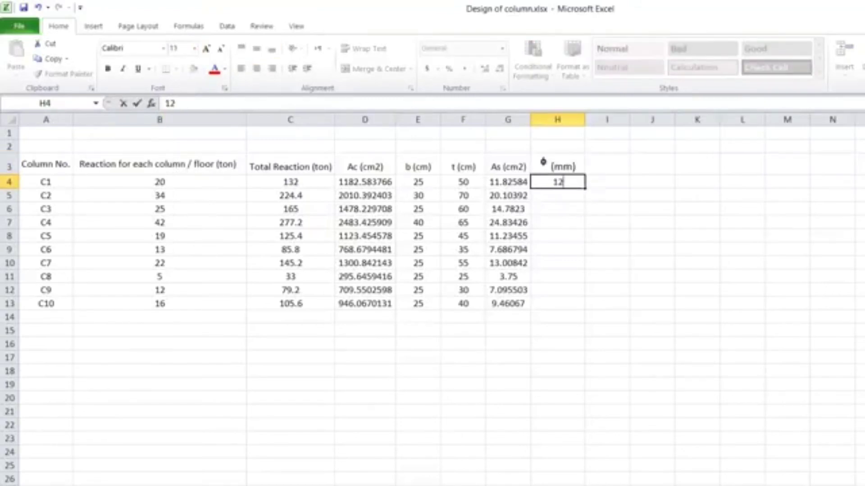
{"action": "left_click_drag", "start_coordinate": [585, 188], "coordinate": [585, 310]}
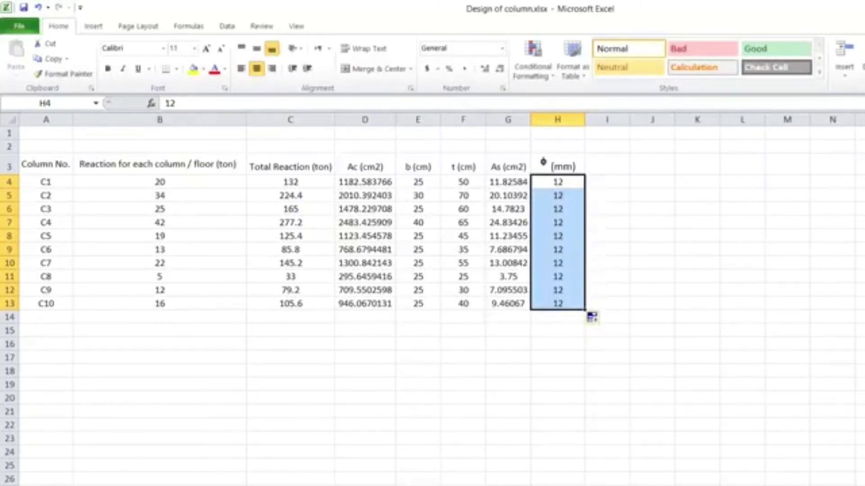
Add the header "No. of bars" in I3 and widen column I to fit it
{"action": "left_click", "coordinate": [607, 164]}
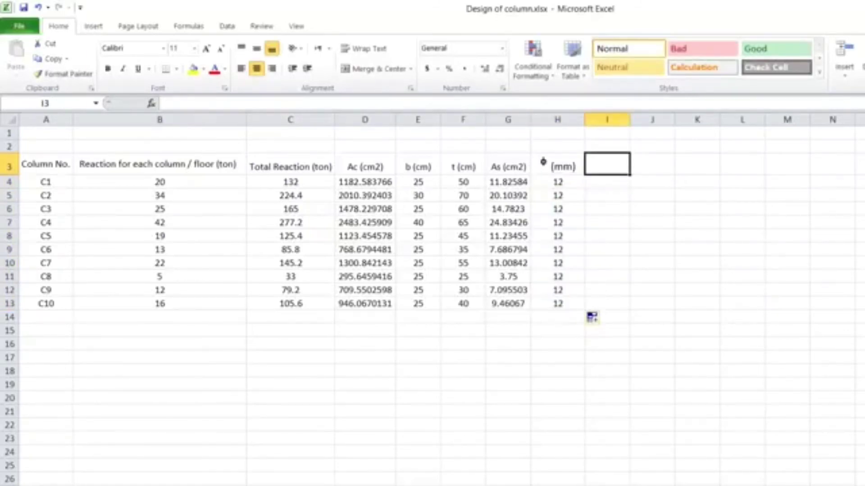
{"action": "type", "text": "No"}
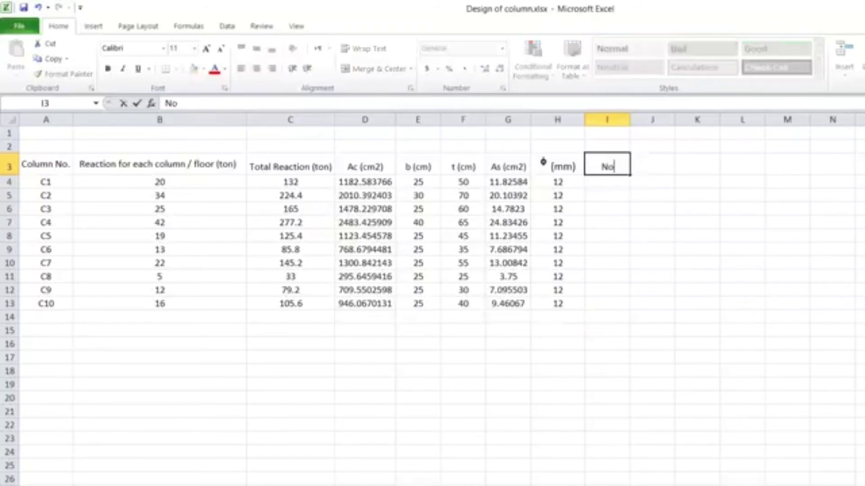
{"action": "type", "text": ". of bars"}
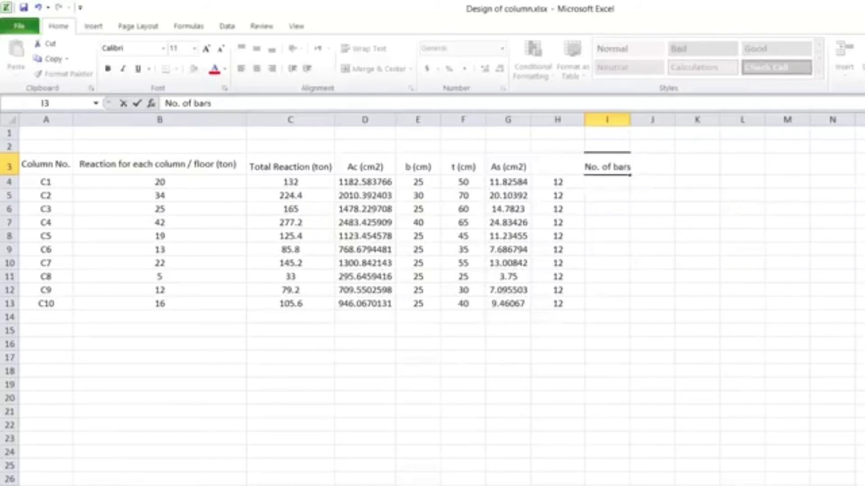
{"action": "key", "text": "Return"}
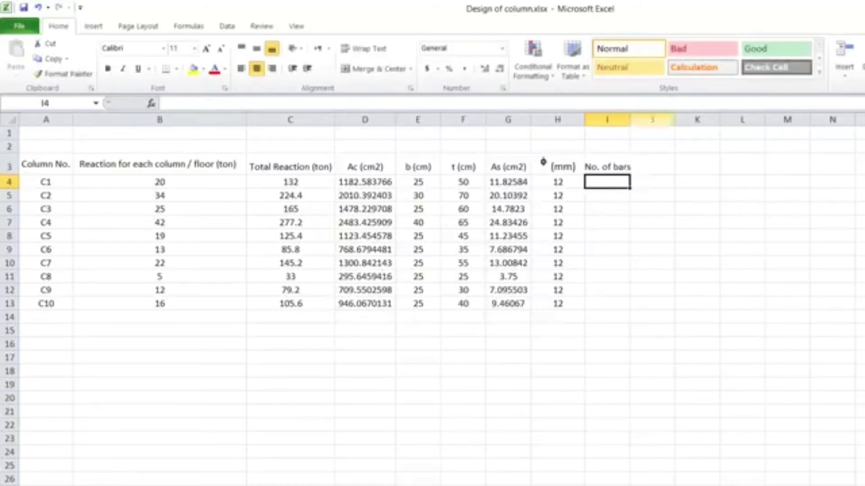
{"action": "key", "text": "alt+h"}
{"action": "key", "text": "o"}
{"action": "key", "text": "i"}
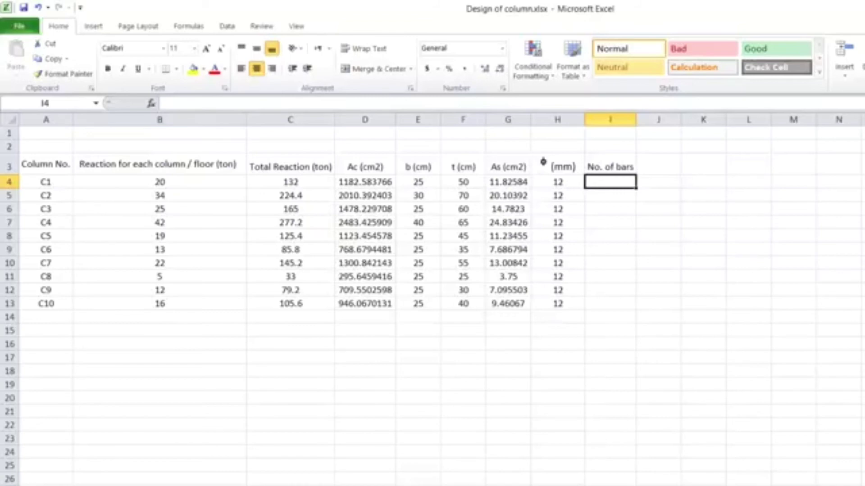
Enter the number-of-bars formula =(4*G4/3.14*H4^2) in I4 for column C1
{"action": "type", "text": "="}
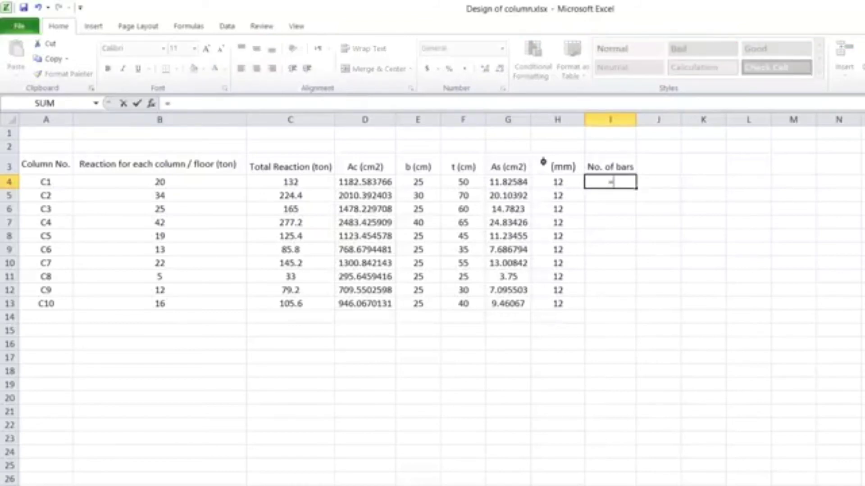
{"action": "type", "text": "(4a"}
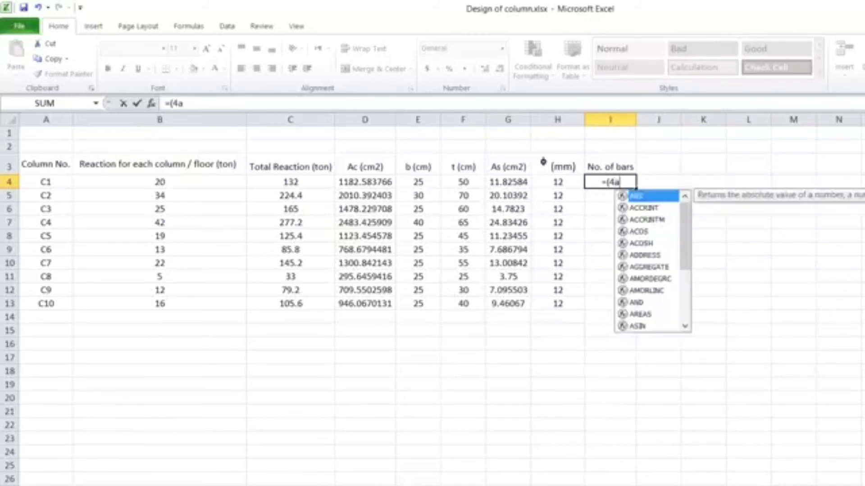
{"action": "key", "text": "BackSpace"}
{"action": "type", "text": "*"}
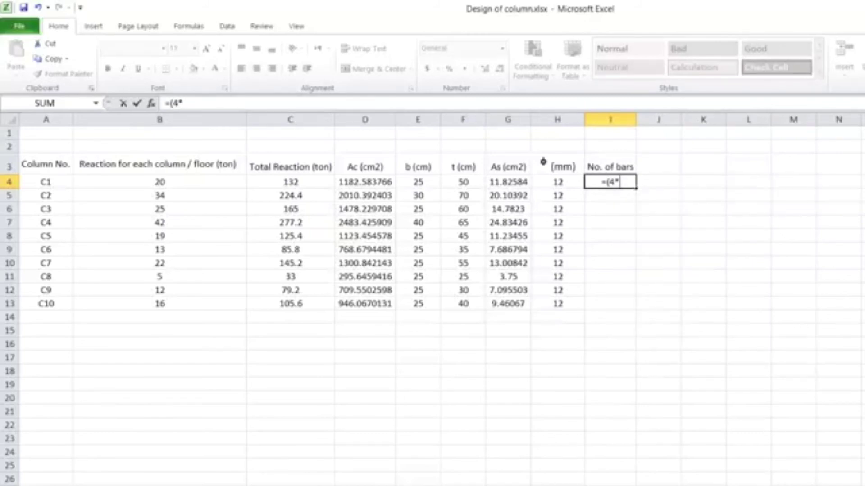
{"action": "left_click", "coordinate": [508, 181]}
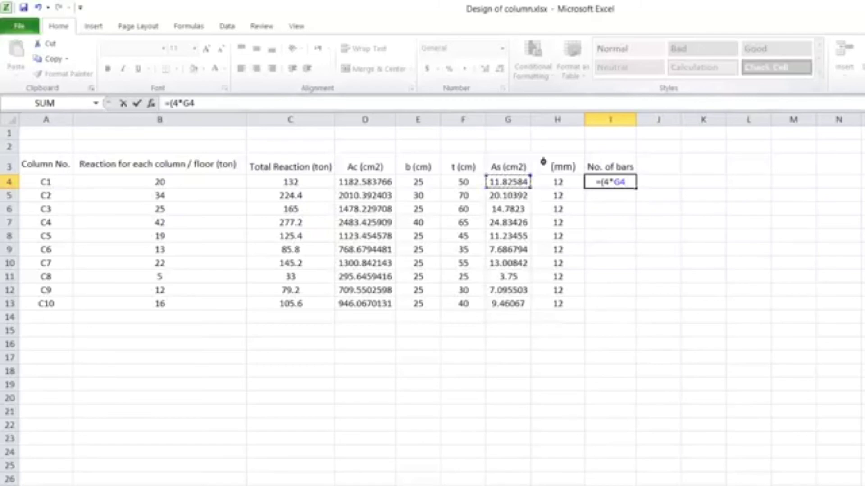
{"action": "type", "text": "/3.14"}
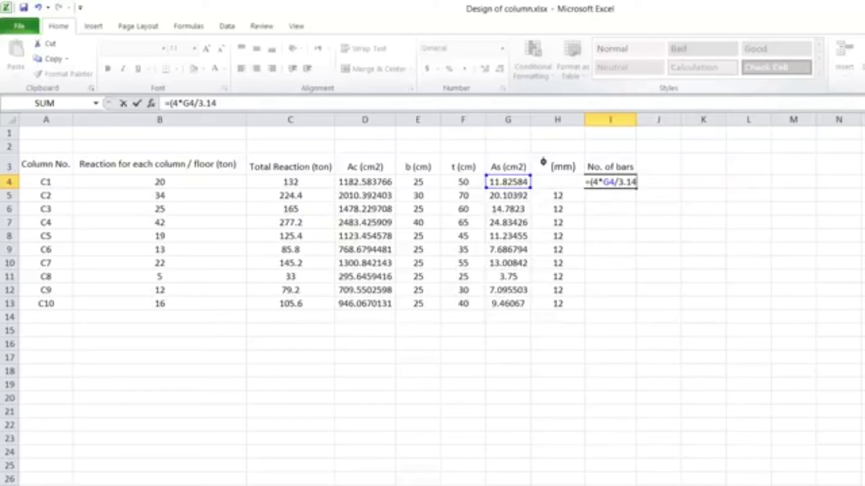
{"action": "type", "text": "*"}
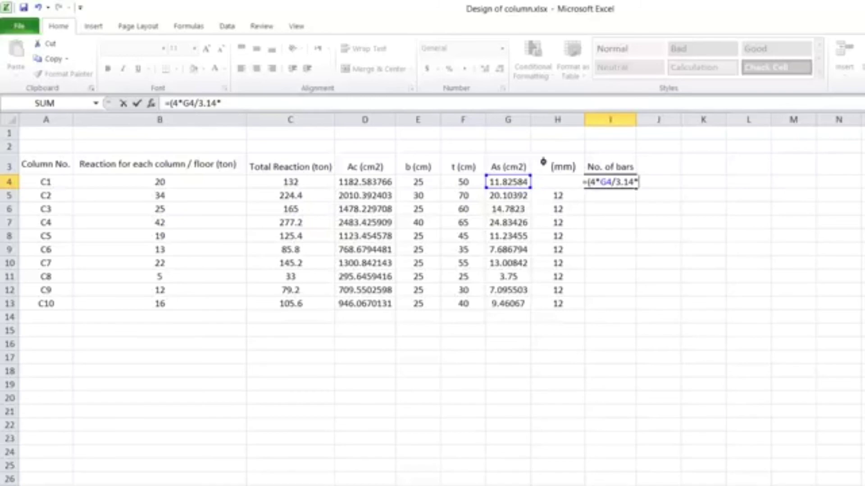
{"action": "type", "text": "H"}
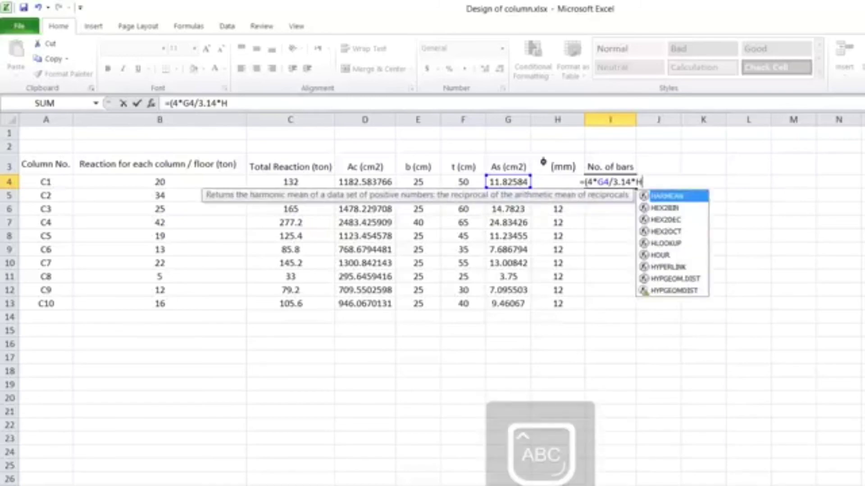
{"action": "type", "text": "4"}
{"action": "key", "text": "shift"}
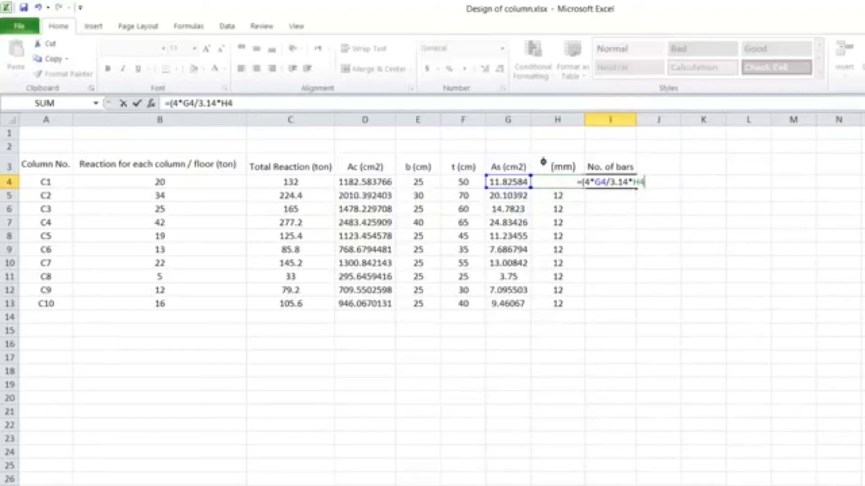
{"action": "type", "text": "^"}
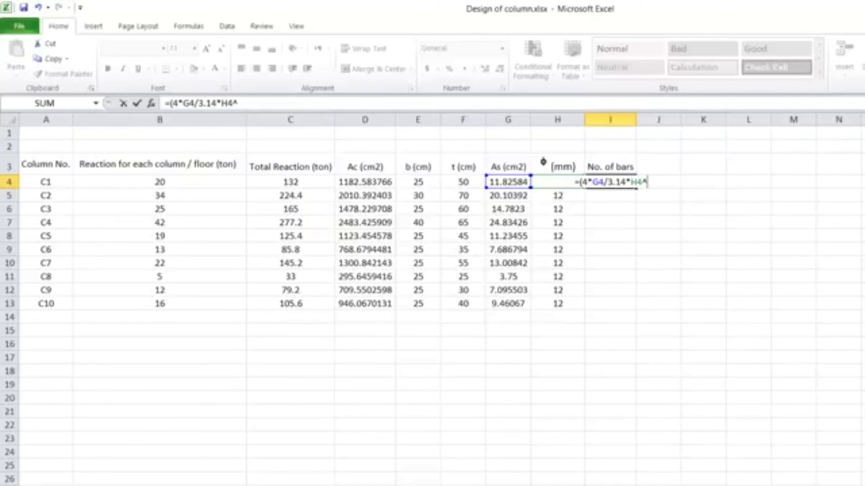
{"action": "type", "text": "2"}
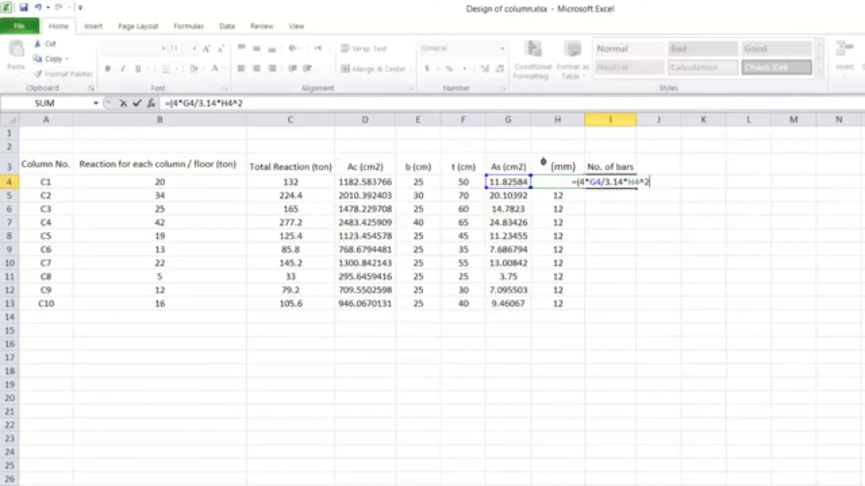
{"action": "type", "text": ")"}
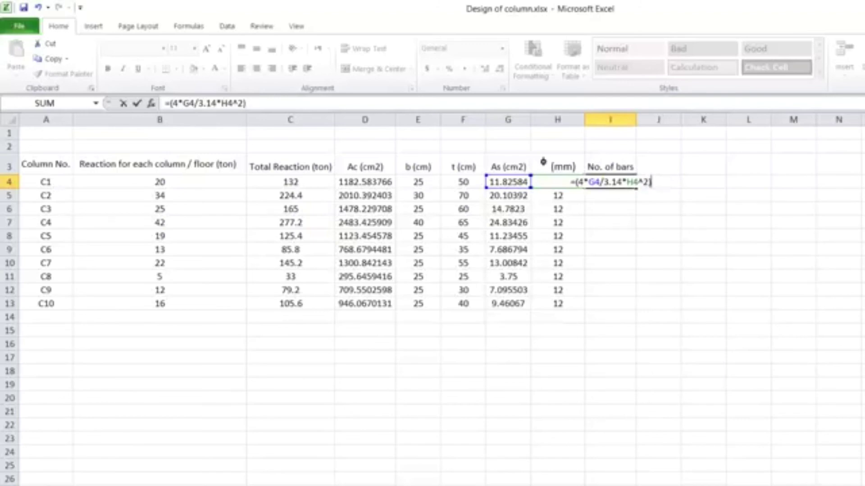
{"action": "key", "text": "Return"}
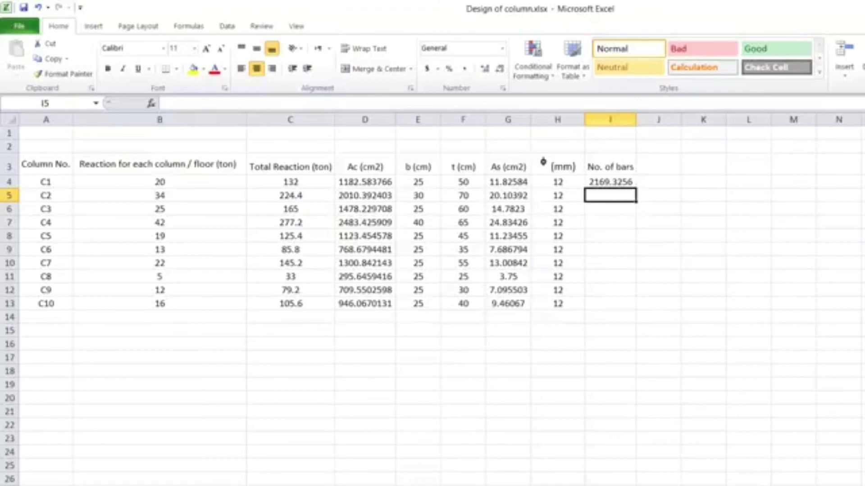
Change the bar diameter for column C1 in H4 to 1.2 and fill it down to H13
{"action": "left_click", "coordinate": [558, 181]}
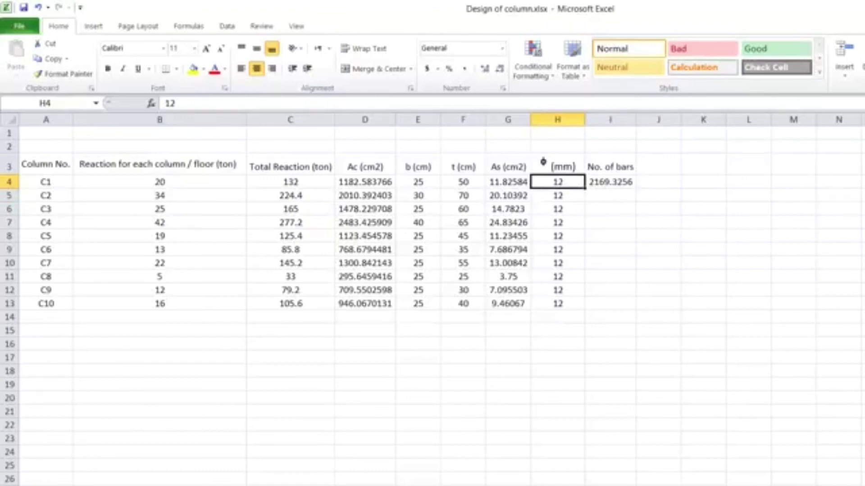
{"action": "left_click", "coordinate": [610, 182]}
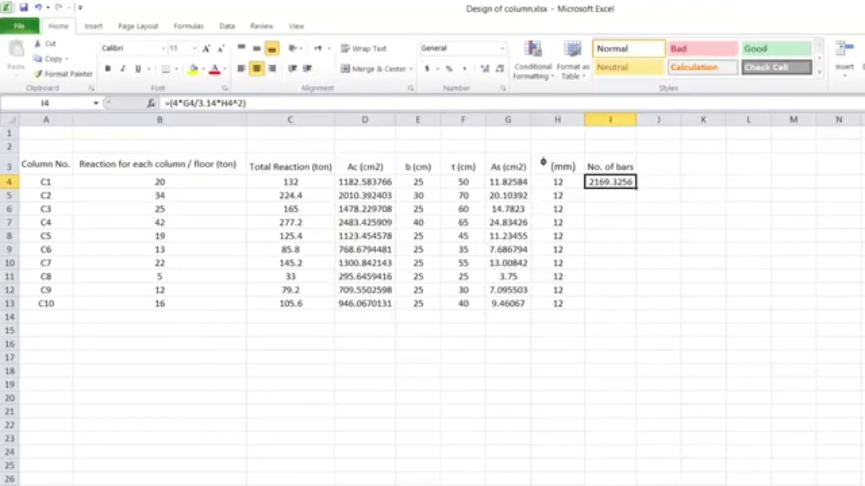
{"action": "left_click", "coordinate": [558, 182]}
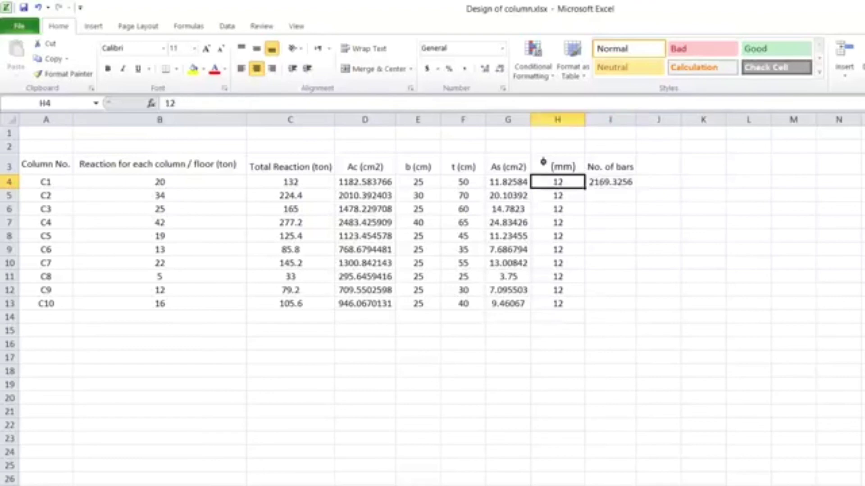
{"action": "type", "text": "1.2"}
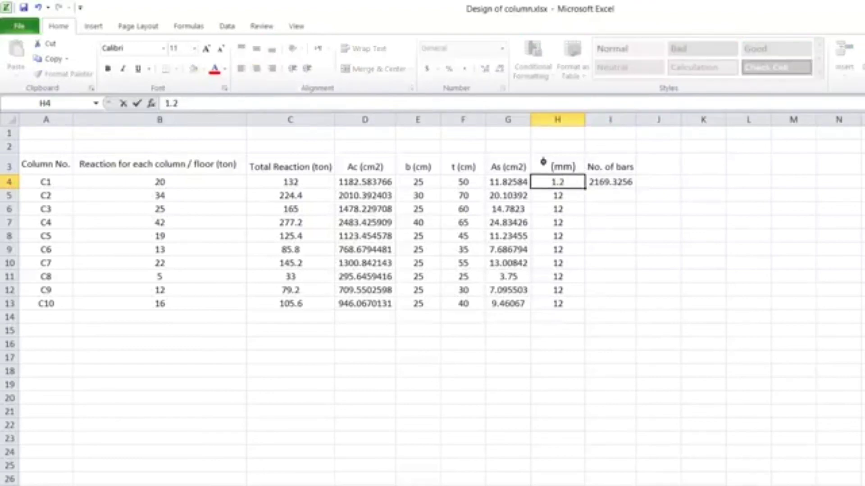
{"action": "key", "text": "shift+Home"}
{"action": "key", "text": "Return"}
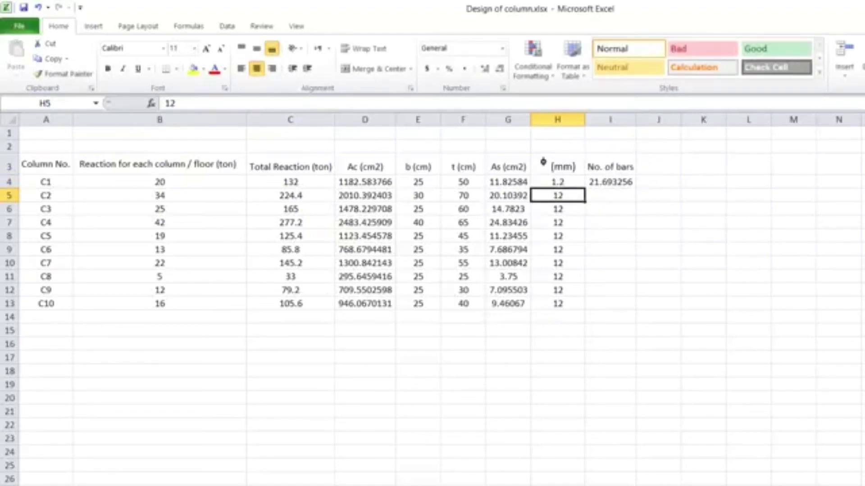
{"action": "left_click", "coordinate": [557, 182]}
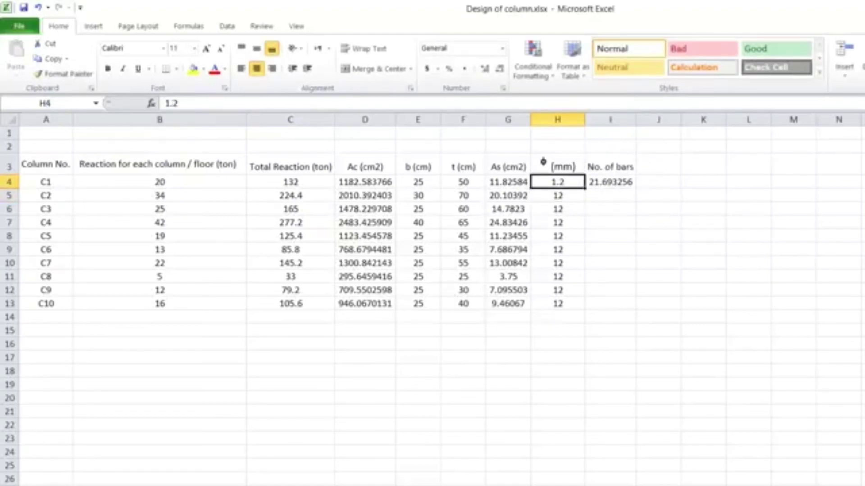
{"action": "double_click", "coordinate": [584, 188]}
{"action": "left_click", "coordinate": [557, 222]}
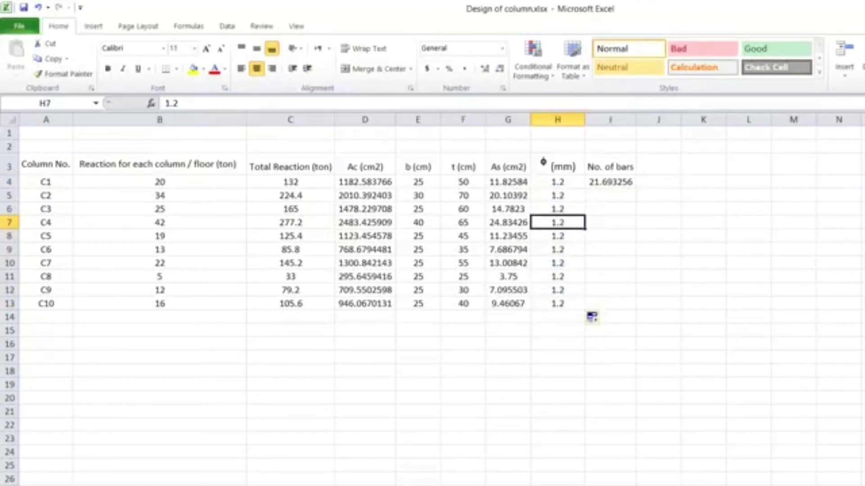
{"action": "left_click", "coordinate": [611, 182]}
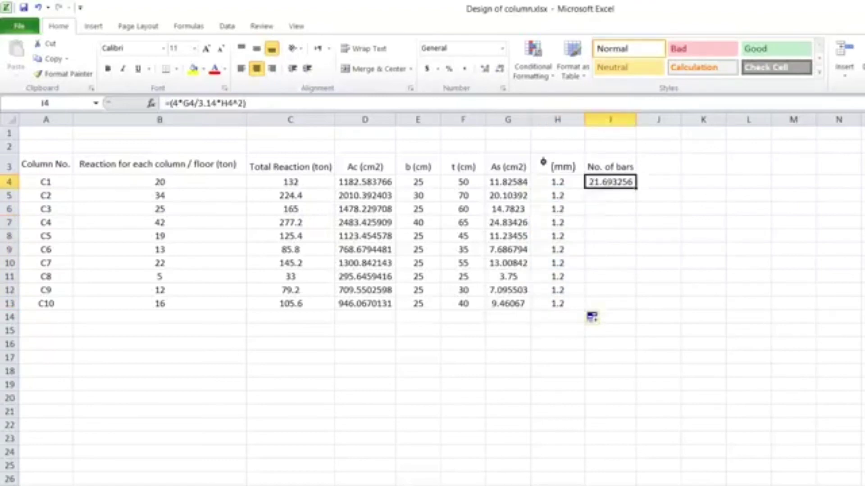